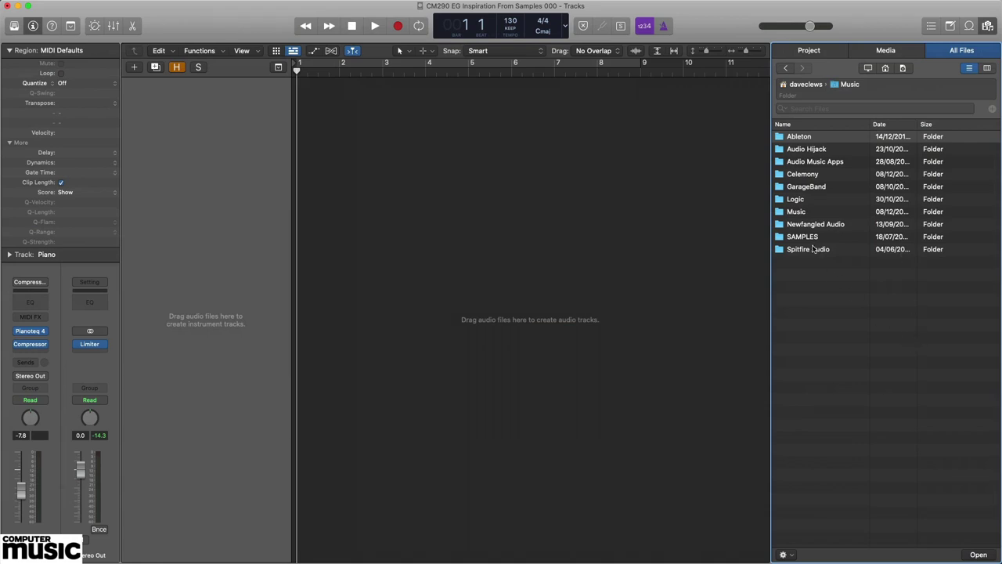
Step: Add the 130_Balladeer_V4_D_SP01 sample from the Ray Russel Guitar Session folder in SAMPLES to a new audio track at bar 1
{"action": "left_click", "coordinate": [781, 238]}
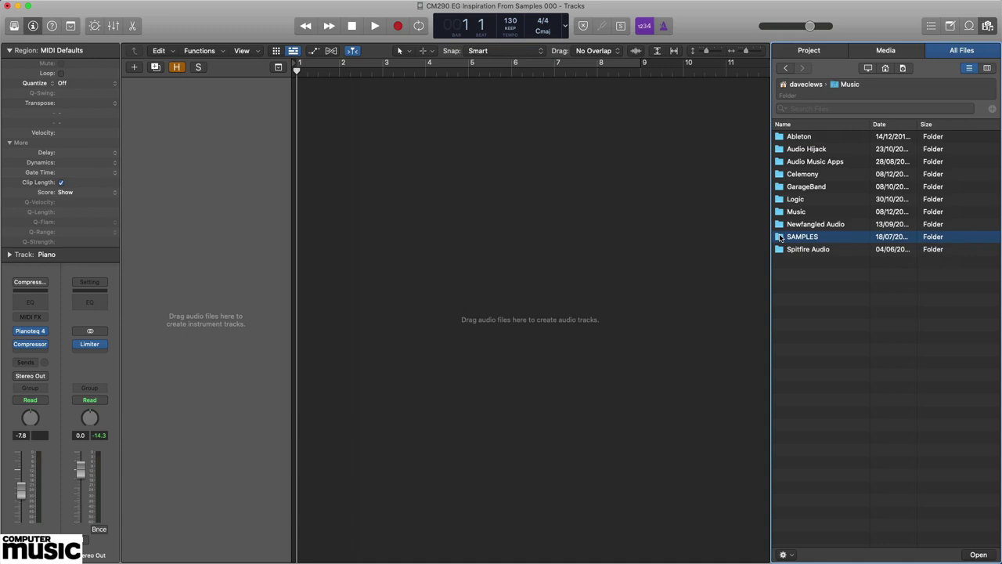
{"action": "double_click", "coordinate": [780, 238]}
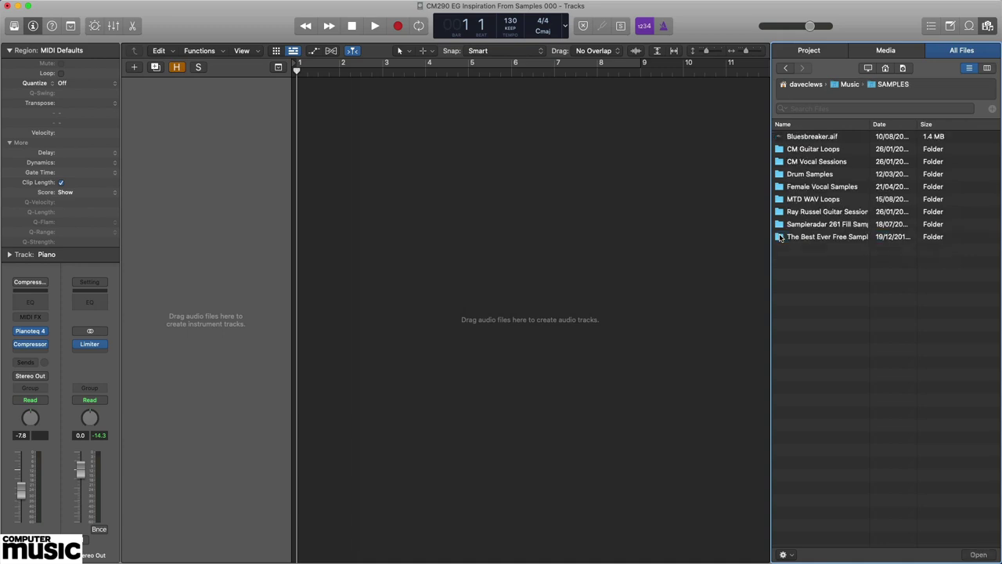
{"action": "double_click", "coordinate": [780, 212]}
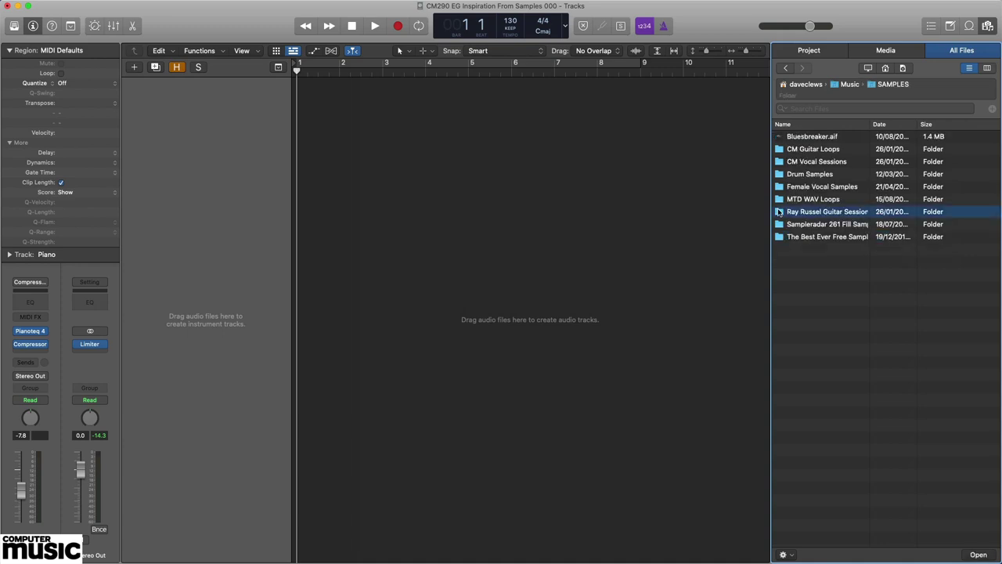
{"action": "left_click", "coordinate": [795, 438]}
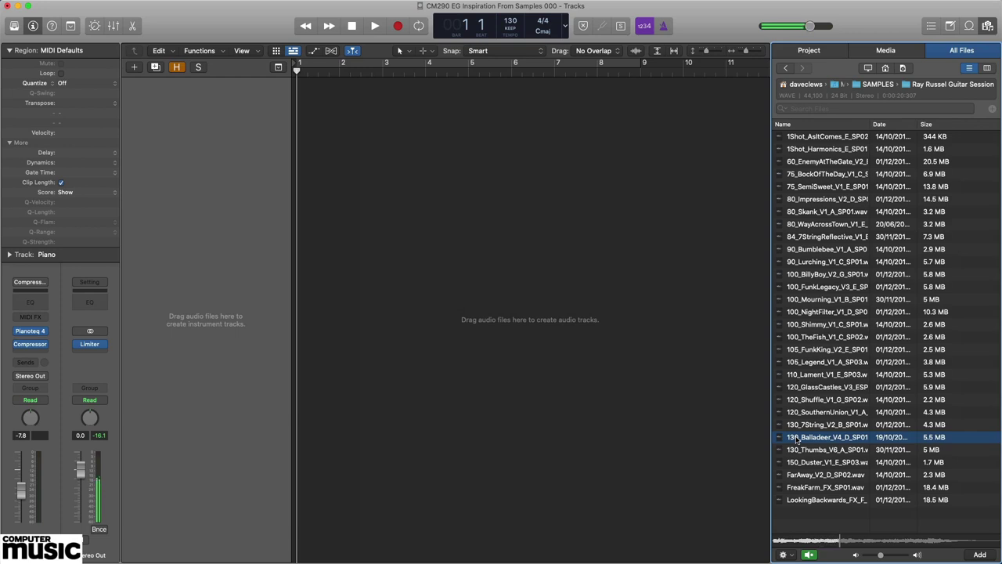
{"action": "left_click_drag", "start_coordinate": [796, 440], "coordinate": [297, 103]}
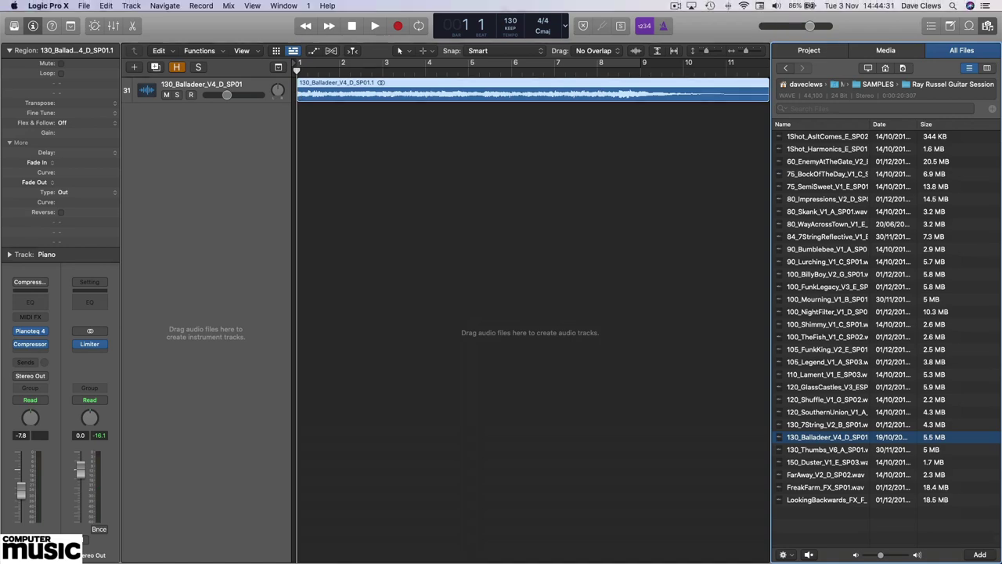
{"action": "left_click", "coordinate": [988, 27]}
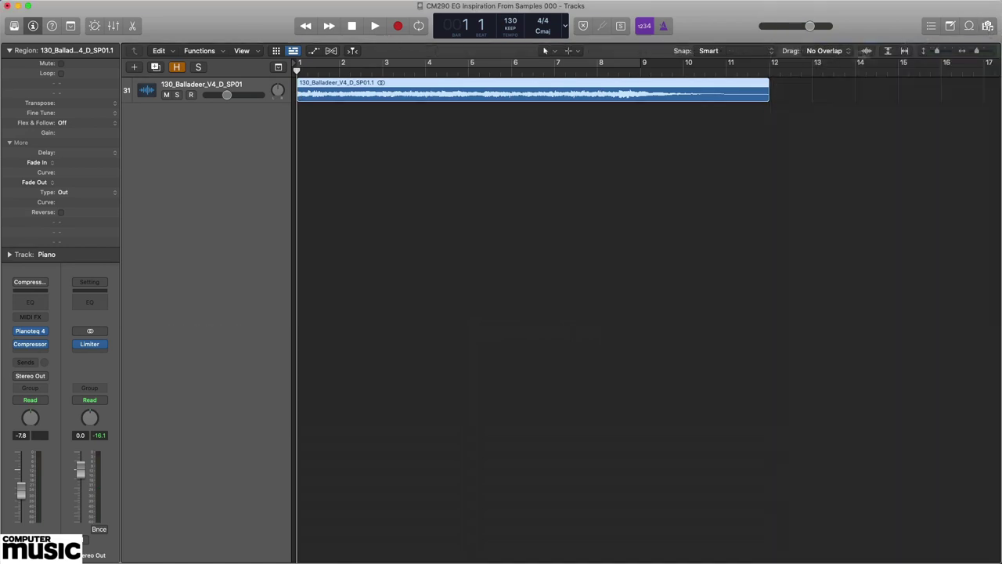
Step: Reverse the Balladeer audio region and listen to it
{"action": "left_click", "coordinate": [889, 52]}
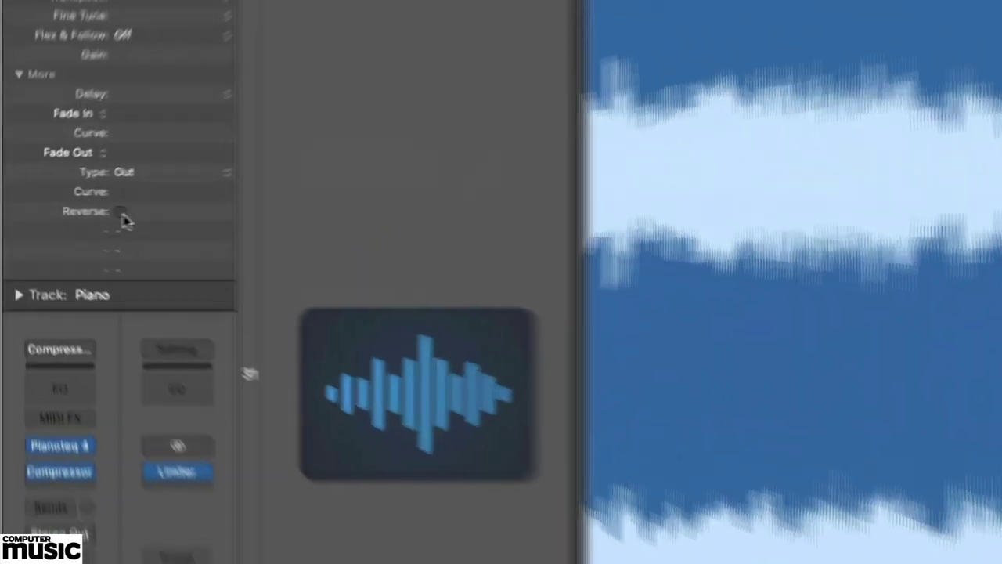
{"action": "left_click", "coordinate": [61, 212]}
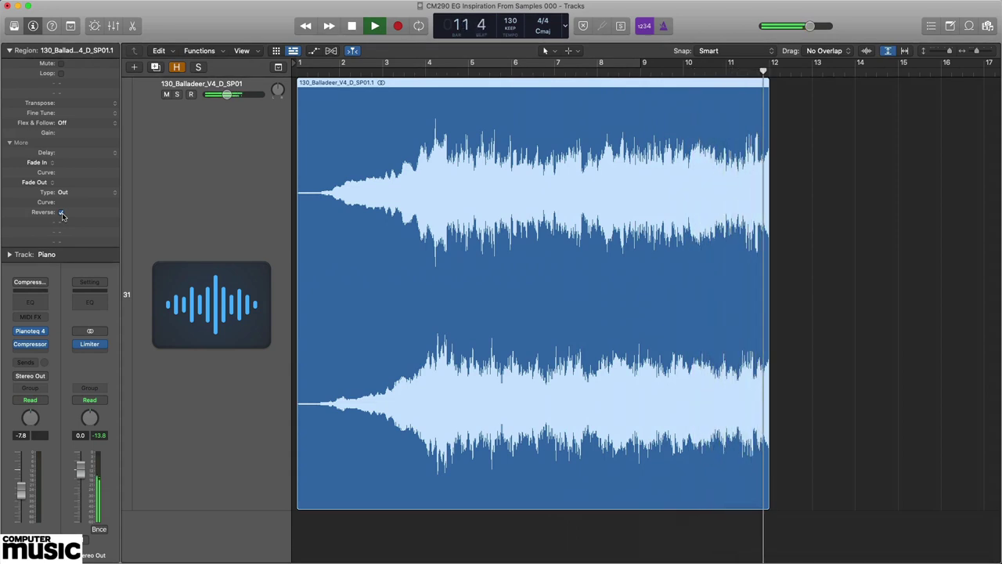
{"action": "key", "text": "space"}
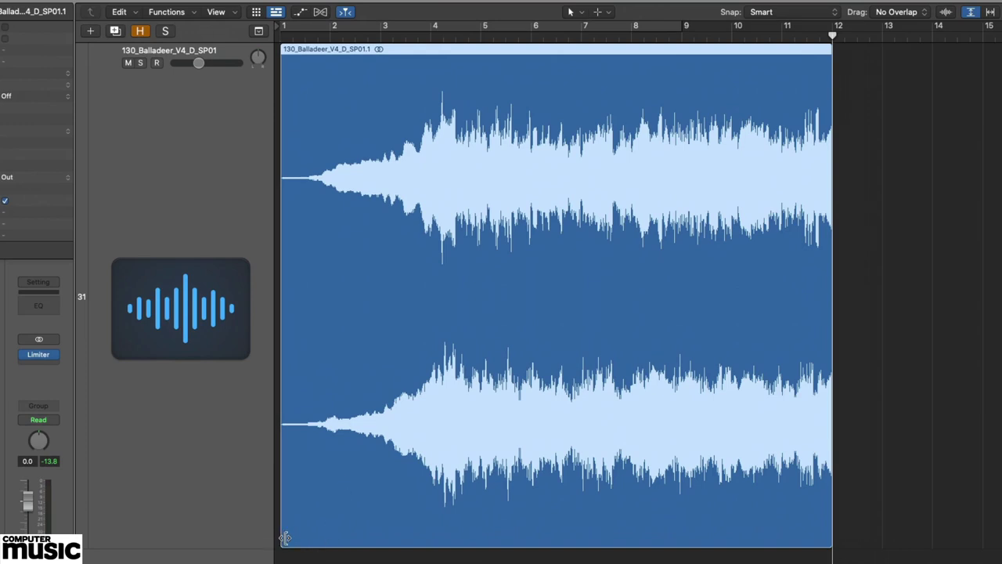
Step: Trim the reversed region's start to bar 8 and move the remaining audio to bar 1, auditioning it as a loop
{"action": "left_click_drag", "start_coordinate": [285, 537], "coordinate": [635, 524]}
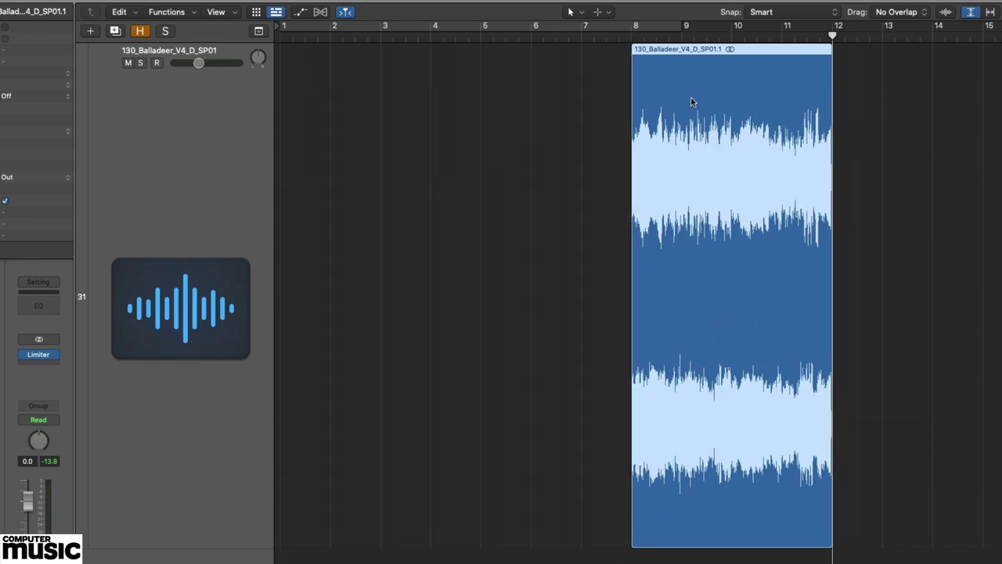
{"action": "left_click_drag", "start_coordinate": [754, 51], "coordinate": [401, 54]}
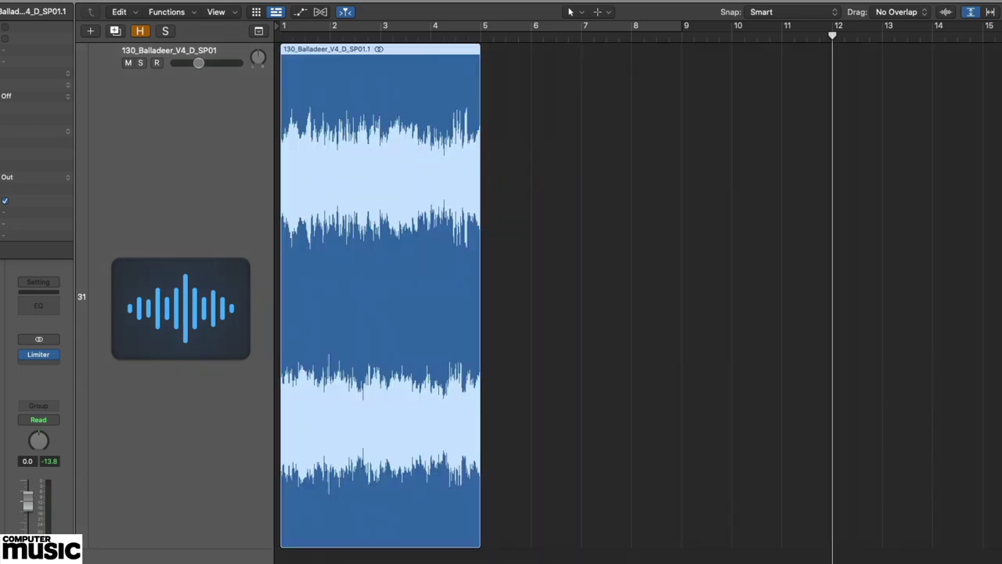
{"action": "left_click", "coordinate": [991, 13]}
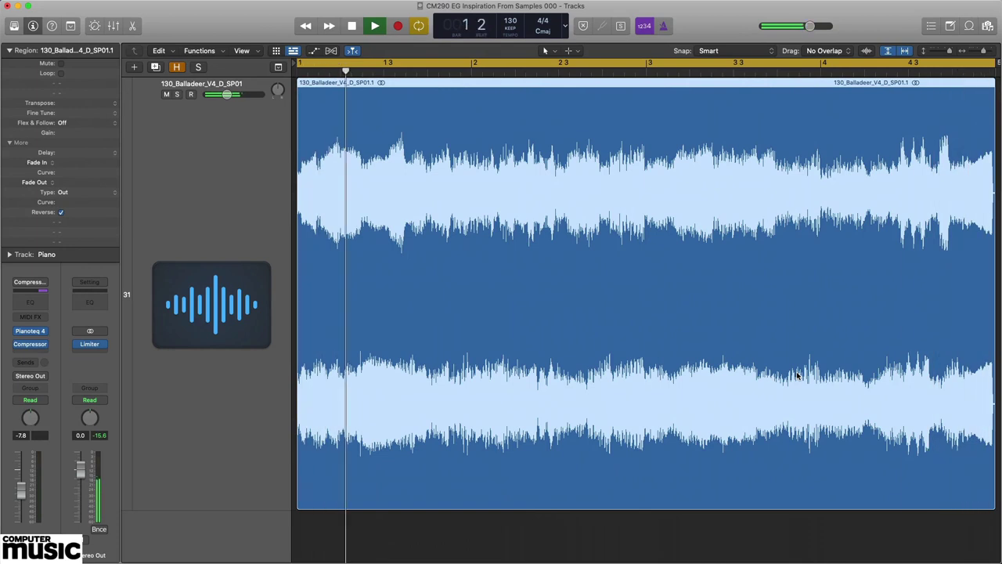
{"action": "key", "text": "space"}
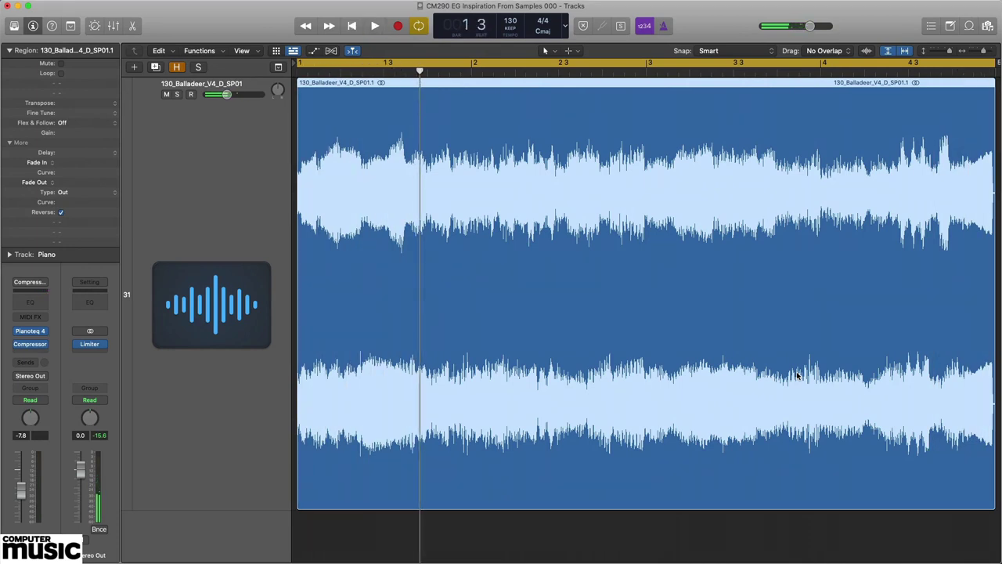
{"action": "key", "text": "Return"}
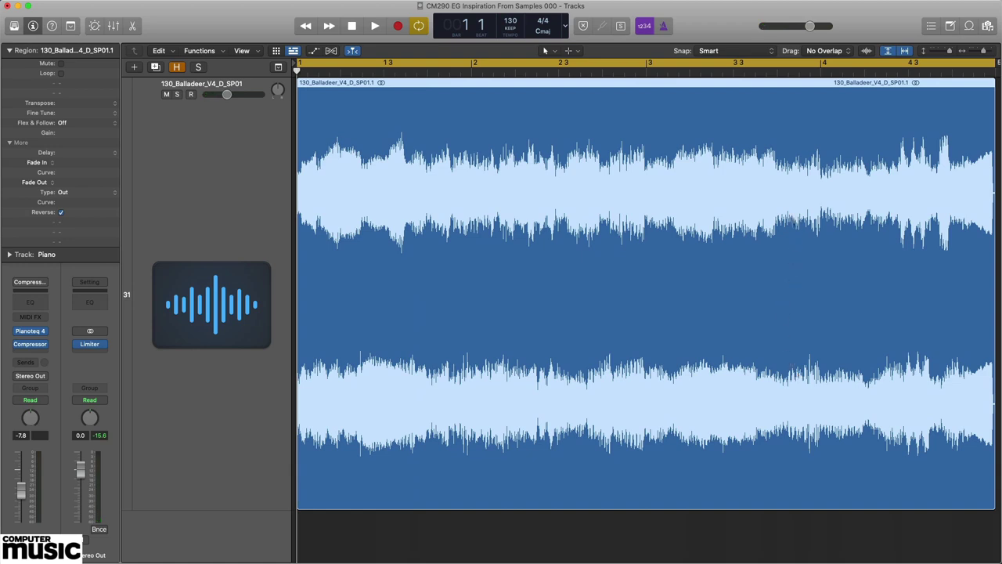
Step: Bounce the trimmed region in place to a new track named Inspired RR Guitar and transpose the bounced region by -12
{"action": "right_click", "coordinate": [436, 88]}
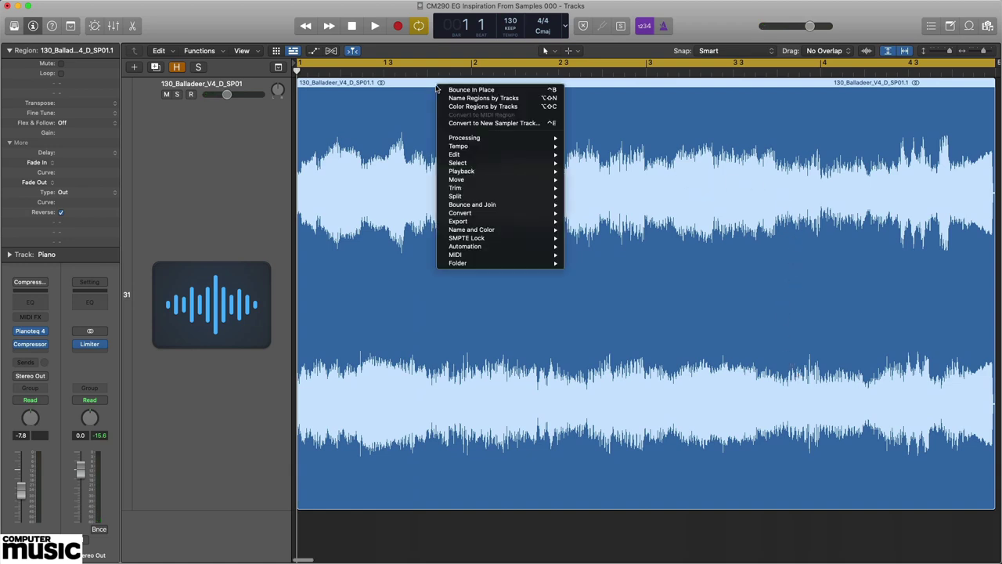
{"action": "left_click", "coordinate": [470, 89]}
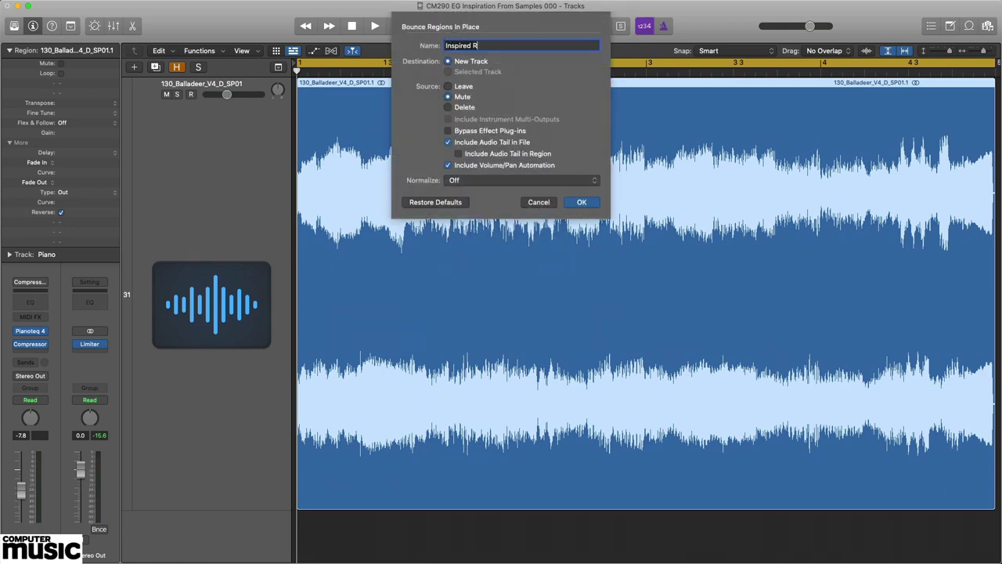
{"action": "type", "text": "Inspired RR Guitar"}
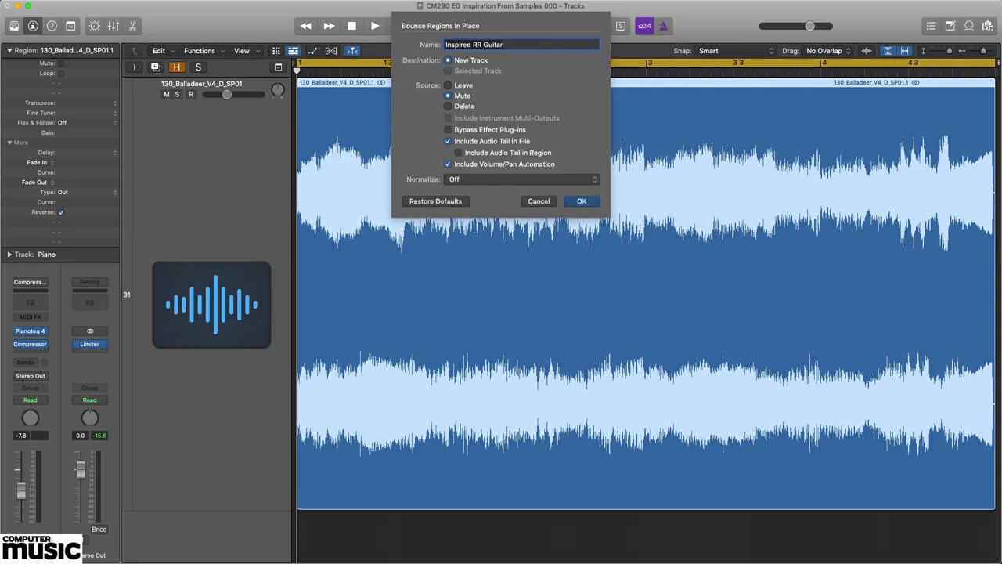
{"action": "key", "text": "Return"}
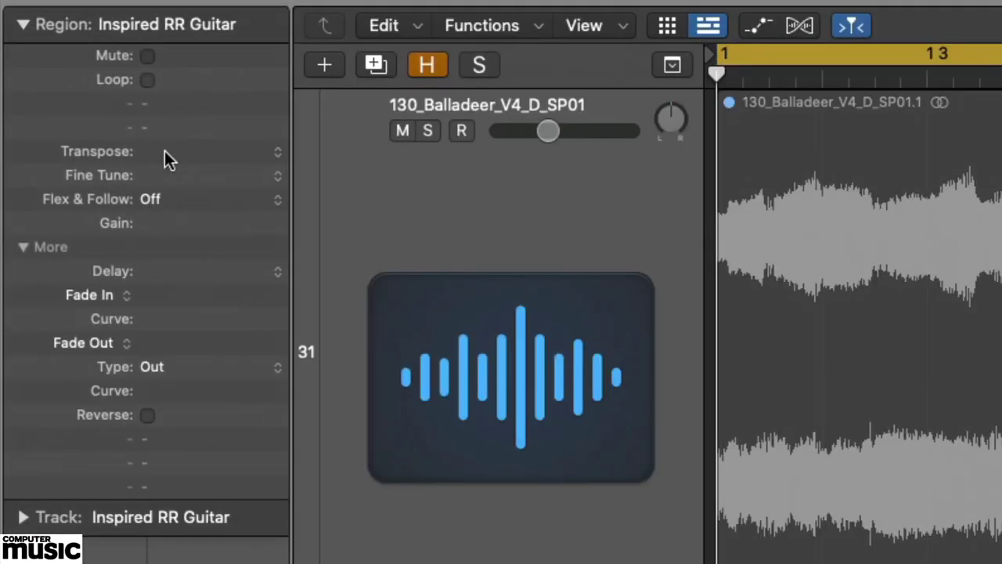
{"action": "left_click_drag", "start_coordinate": [164, 151], "coordinate": [170, 214]}
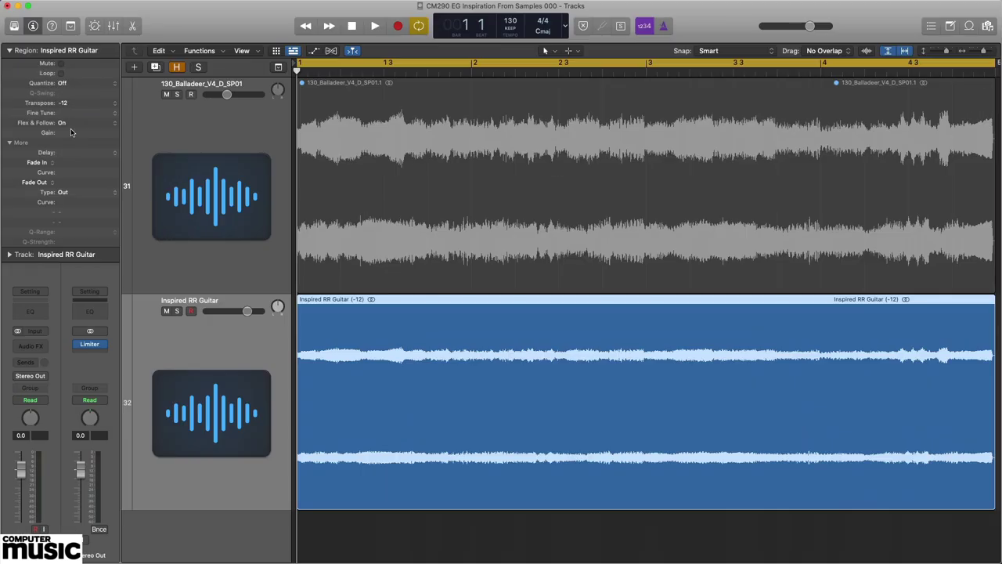
{"action": "key", "text": "space"}
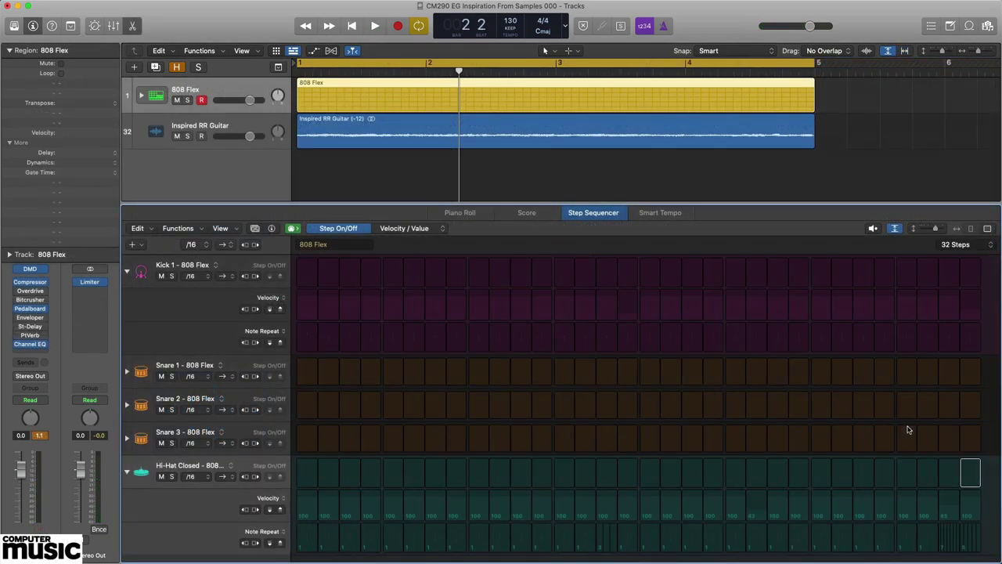
Step: With the loop playing, program Kick 1 on steps 1 and 7 and layer Snare 1 and Snare 2 on step 9
{"action": "key", "text": "space"}
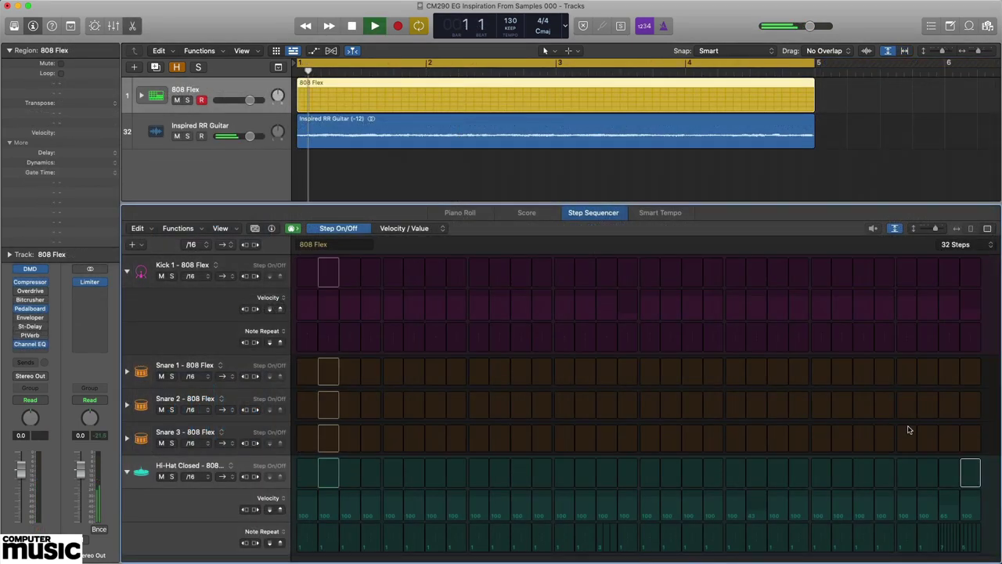
{"action": "left_click", "coordinate": [306, 274]}
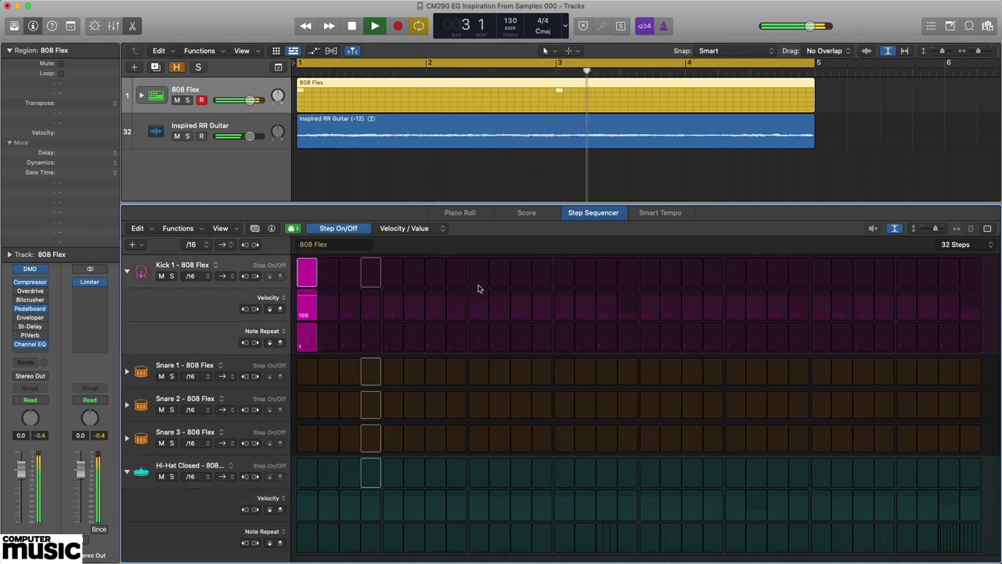
{"action": "left_click", "coordinate": [414, 272]}
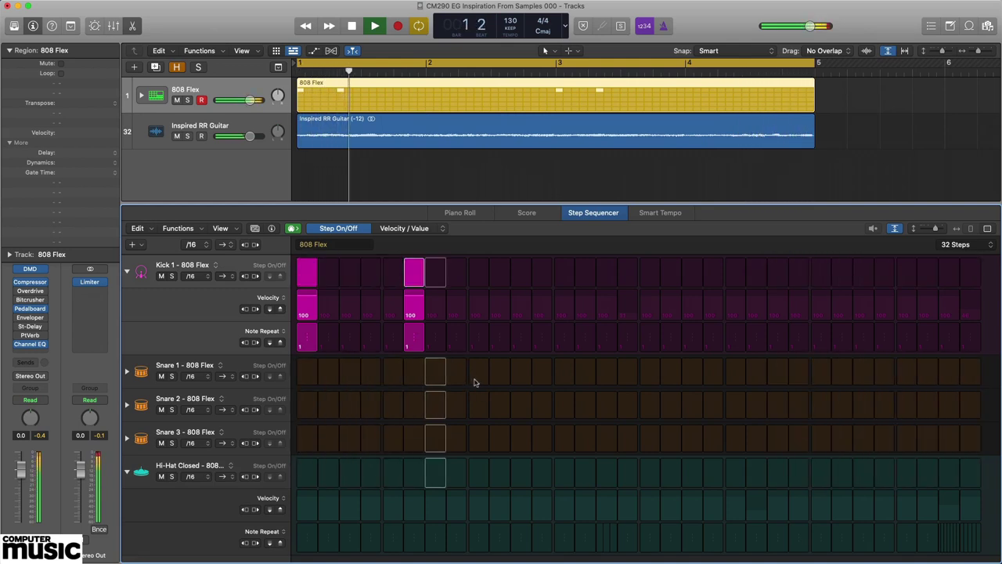
{"action": "left_click", "coordinate": [479, 374]}
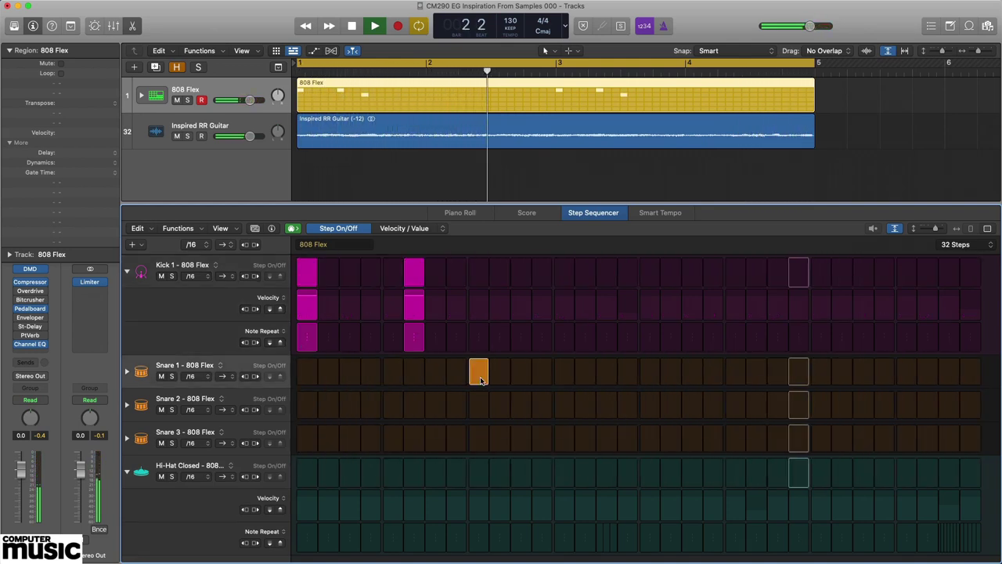
{"action": "left_click", "coordinate": [436, 272]}
{"action": "left_click", "coordinate": [415, 271]}
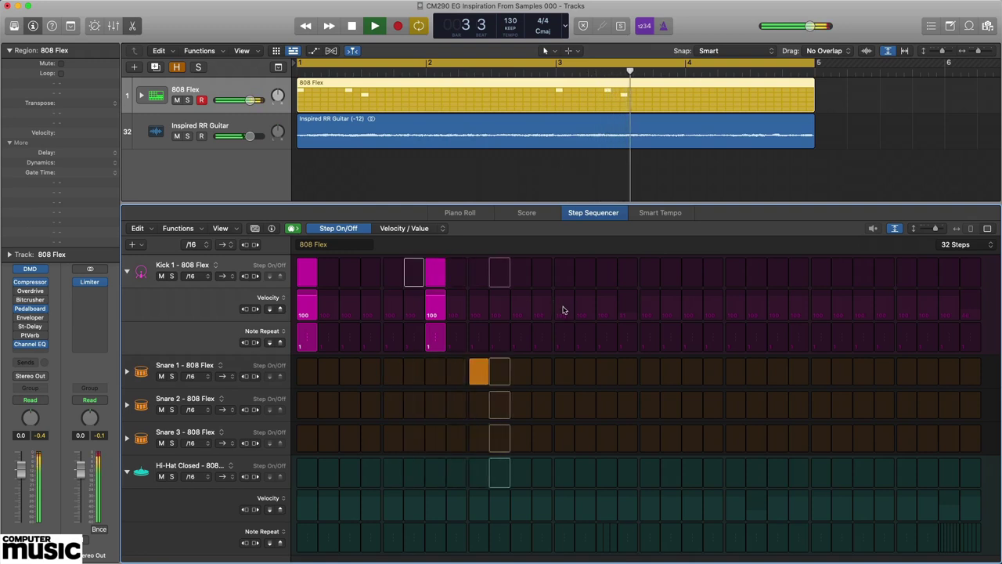
{"action": "left_click", "coordinate": [478, 407]}
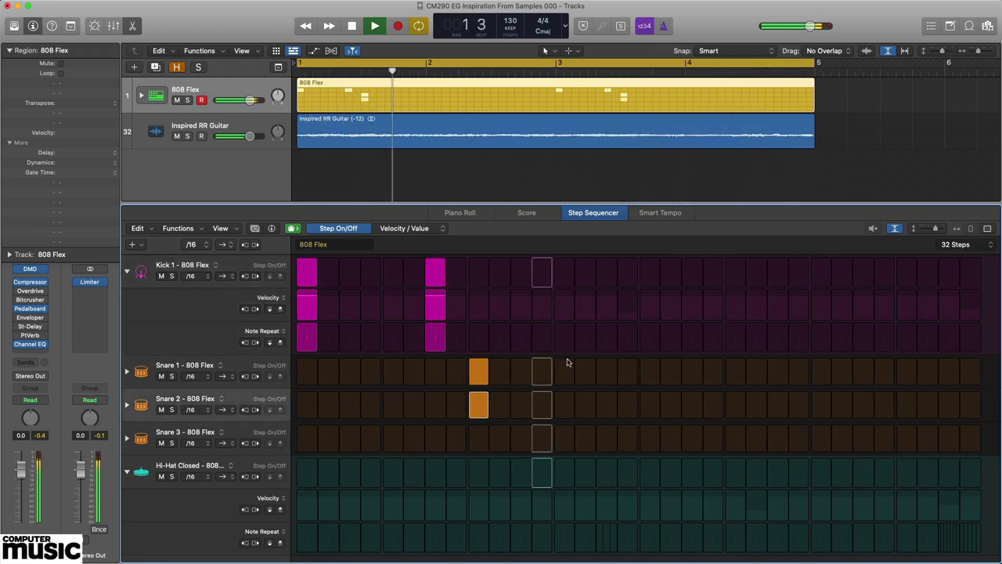
Step: Add Kick 1 hits on steps 16, 17, 23, 31 and 32 of the 808 Flex pattern
{"action": "left_click", "coordinate": [626, 274]}
{"action": "left_click", "coordinate": [649, 274]}
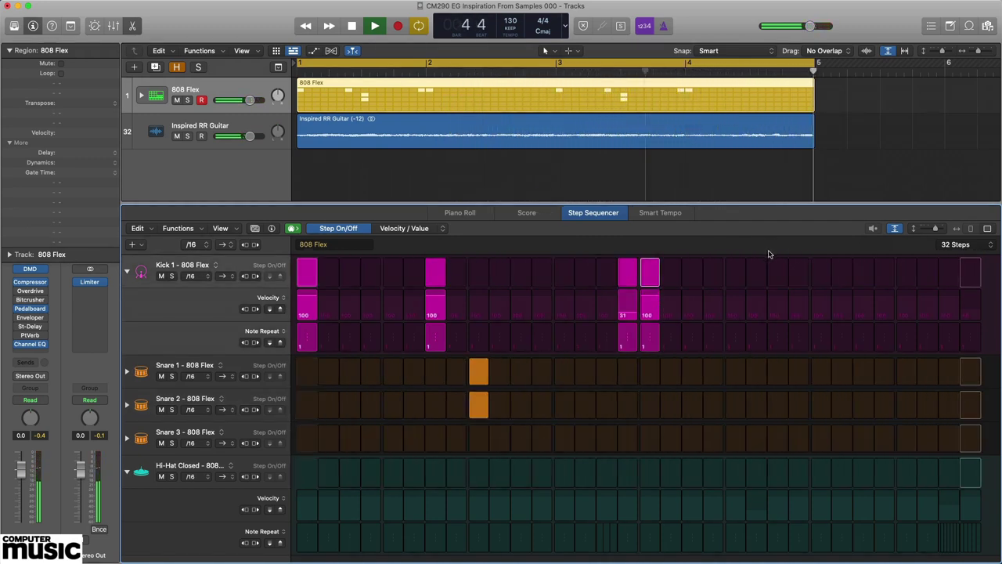
{"action": "left_click", "coordinate": [778, 274]}
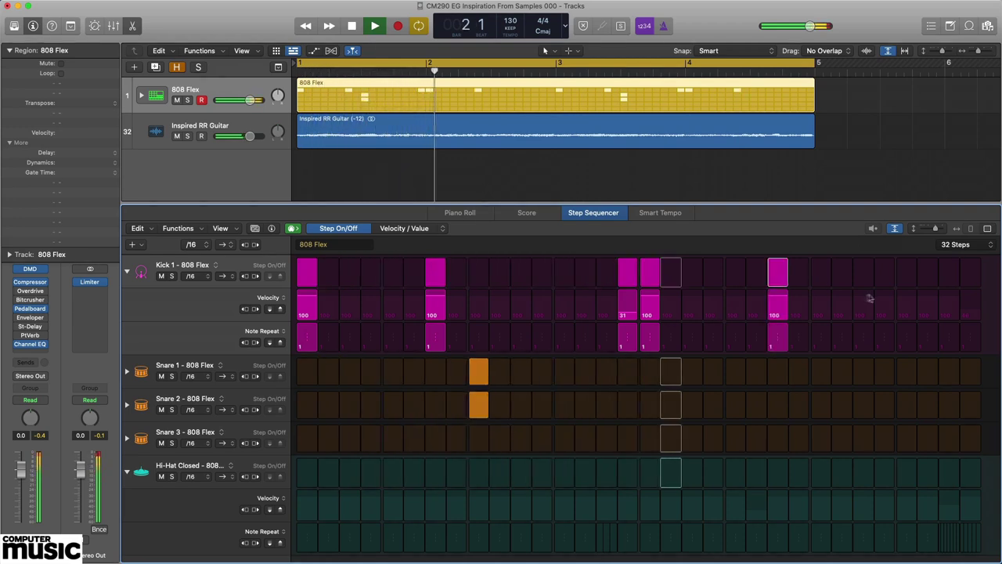
{"action": "left_click", "coordinate": [950, 274]}
{"action": "left_click", "coordinate": [970, 274]}
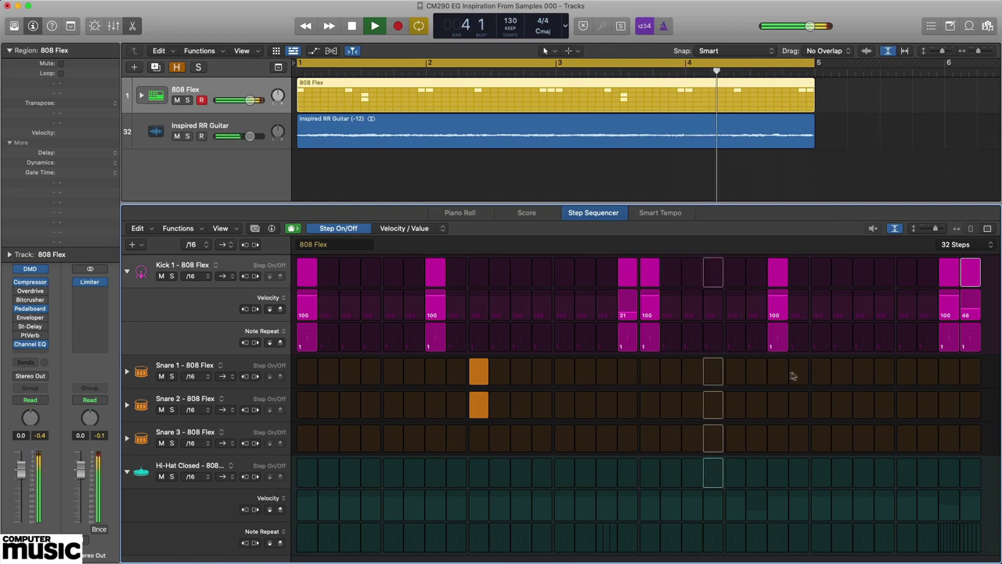
Step: Add layered Snare 1 and Snare 2 hits on steps 25 and 28, and Snare 3 hits on steps 14 and 30
{"action": "left_click", "coordinate": [821, 373]}
{"action": "left_click", "coordinate": [820, 406]}
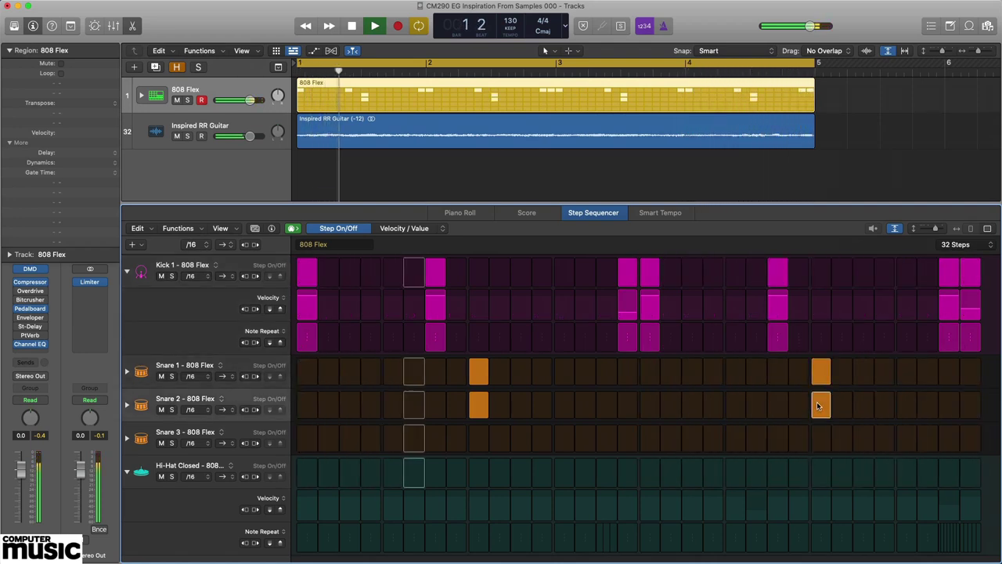
{"action": "left_click", "coordinate": [883, 374]}
{"action": "left_click", "coordinate": [882, 406]}
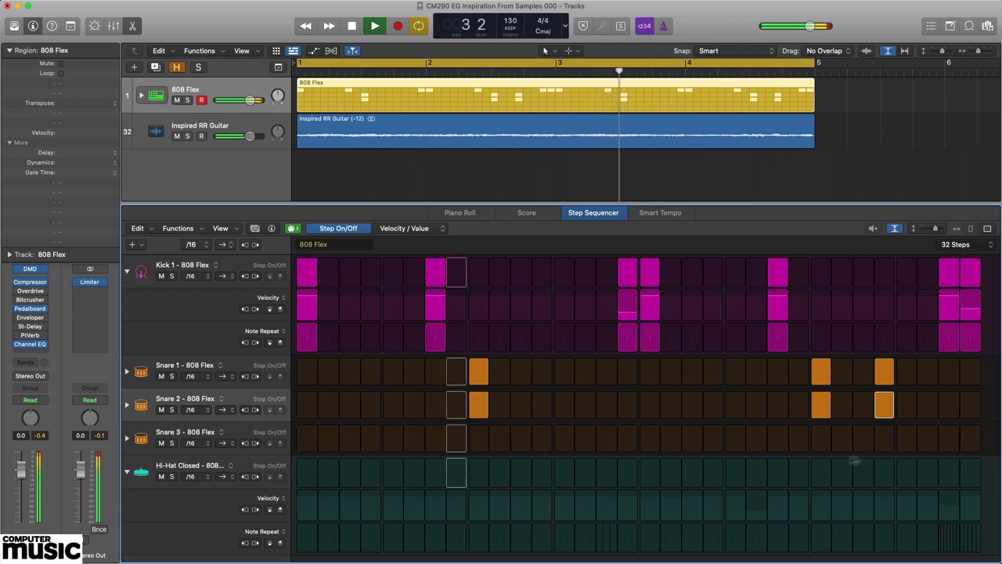
{"action": "left_click", "coordinate": [588, 445]}
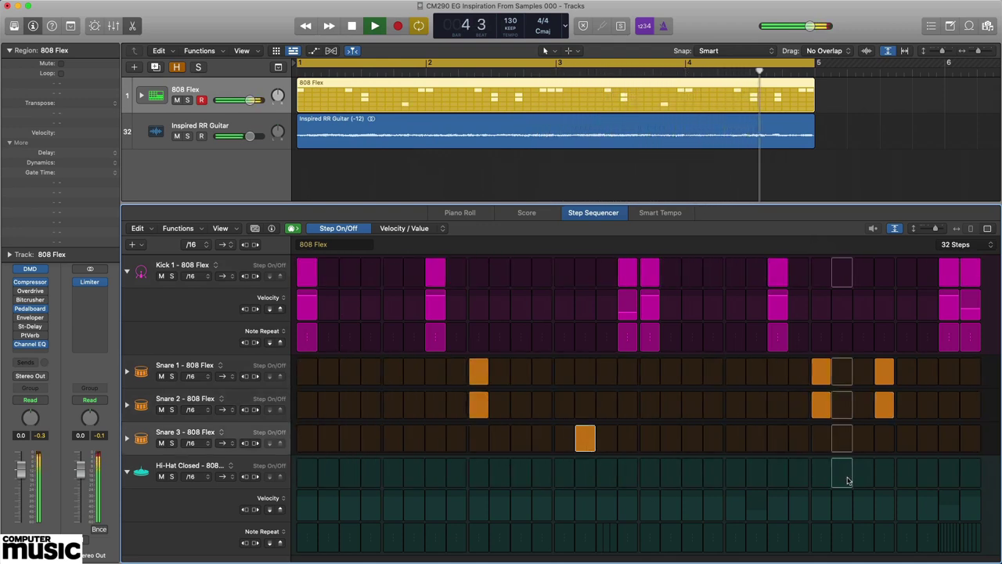
{"action": "left_click", "coordinate": [928, 441]}
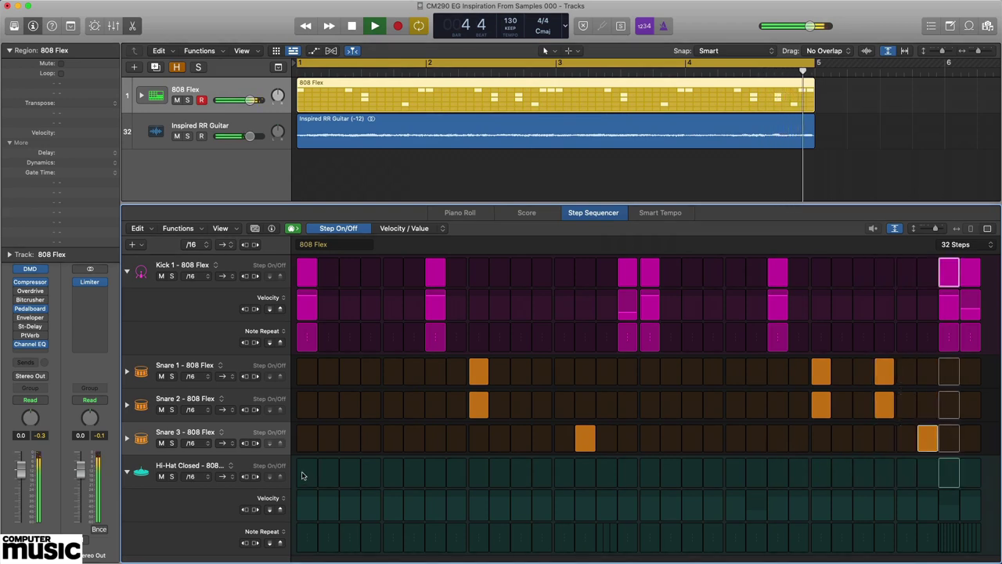
Step: Program Hi-Hat Closed hits on steps 1–4, 6, 11, 15, 16, 20, 22, 23, 31 and 32 of the 808 Flex pattern
{"action": "left_click_drag", "start_coordinate": [304, 473], "coordinate": [370, 474]}
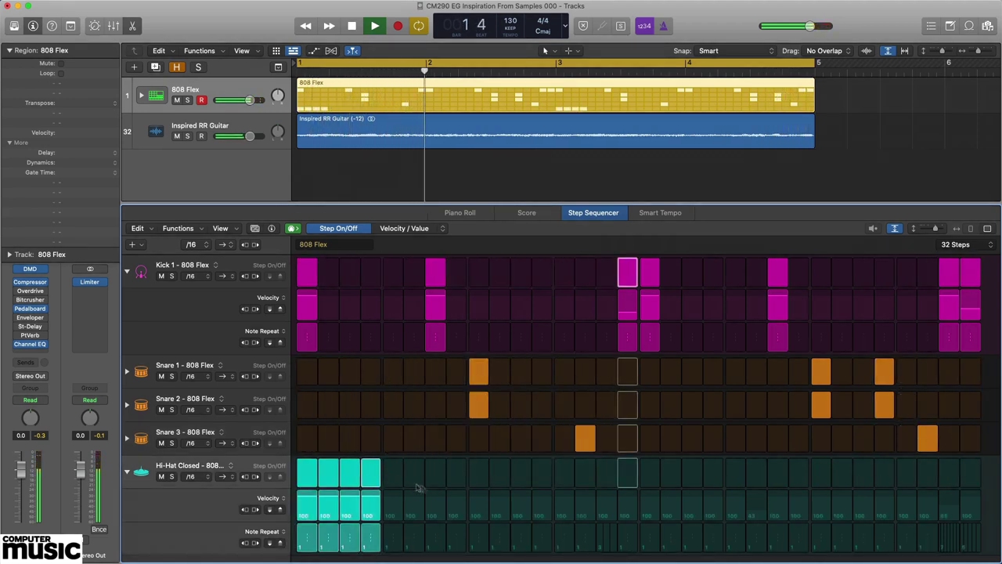
{"action": "left_click", "coordinate": [414, 475]}
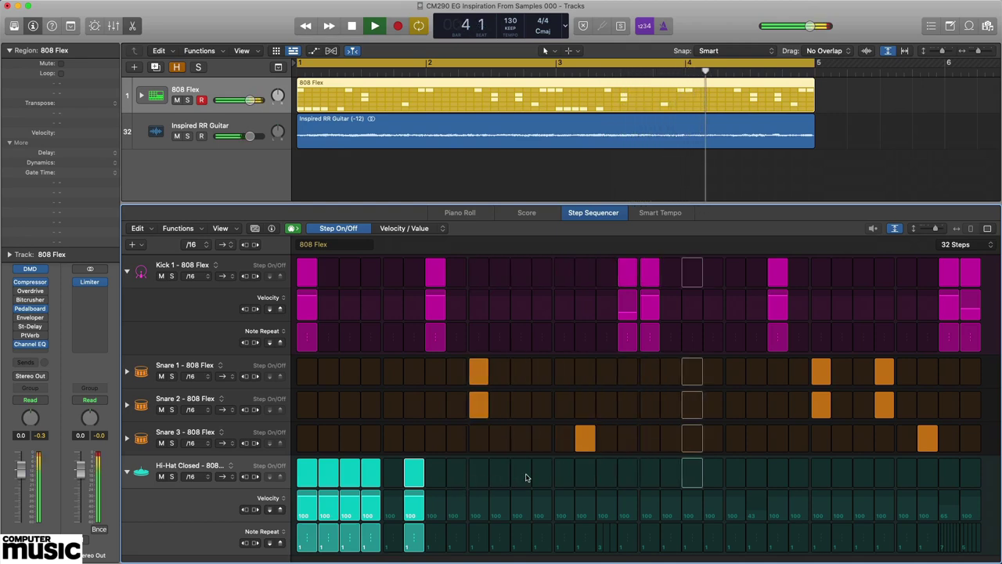
{"action": "left_click", "coordinate": [520, 473]}
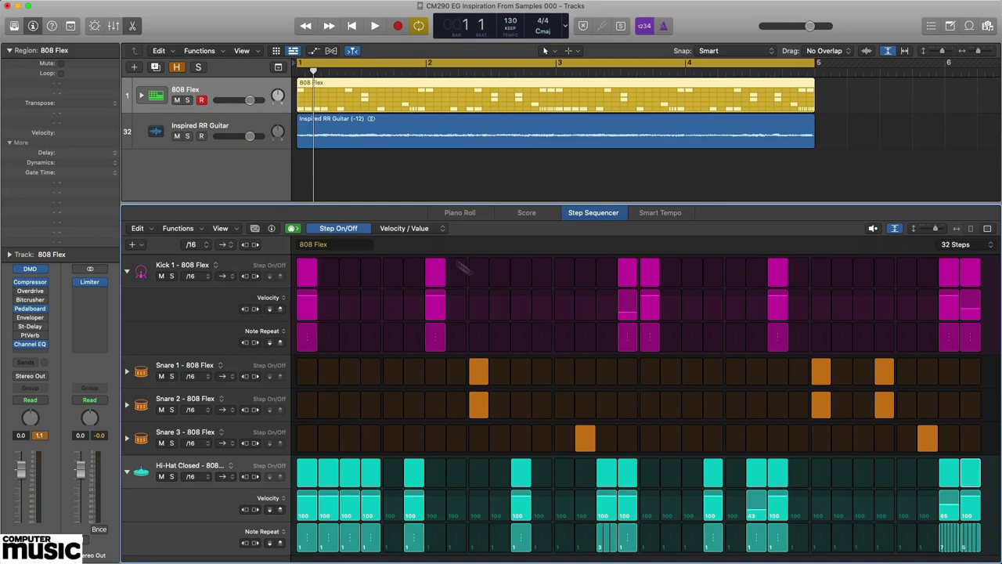
Step: Check the Snare 1 bus sends inside the 808 Flex stack and route the Inspired RR Guitar send to its reverb on Bus 4
{"action": "left_click", "coordinate": [141, 94]}
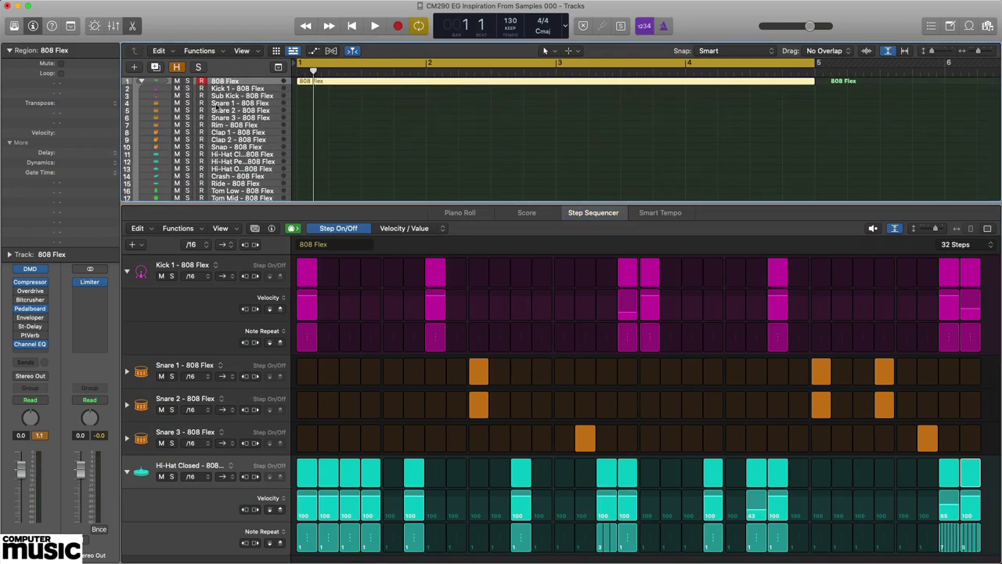
{"action": "left_click", "coordinate": [209, 107]}
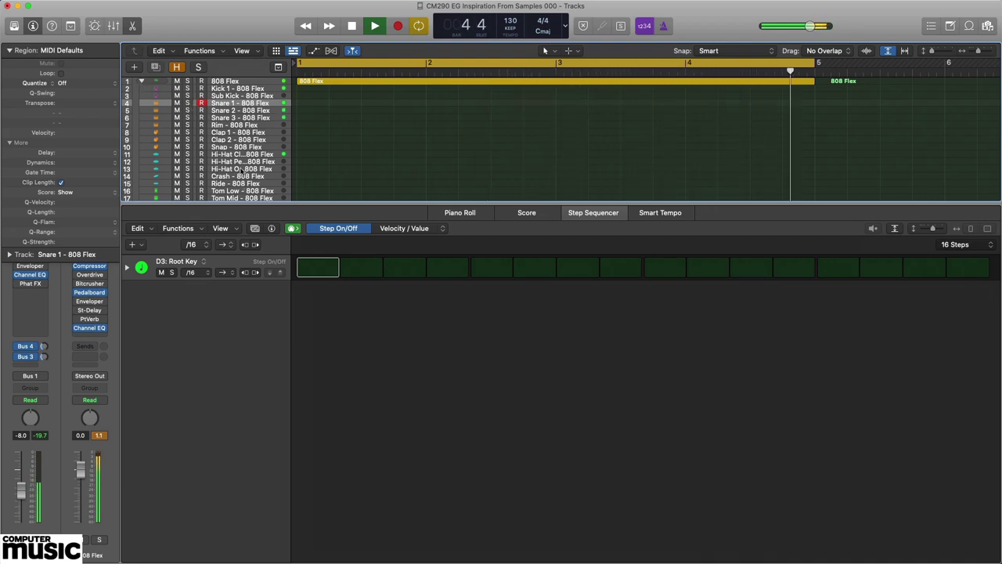
{"action": "left_click", "coordinate": [141, 83]}
{"action": "left_click", "coordinate": [240, 125]}
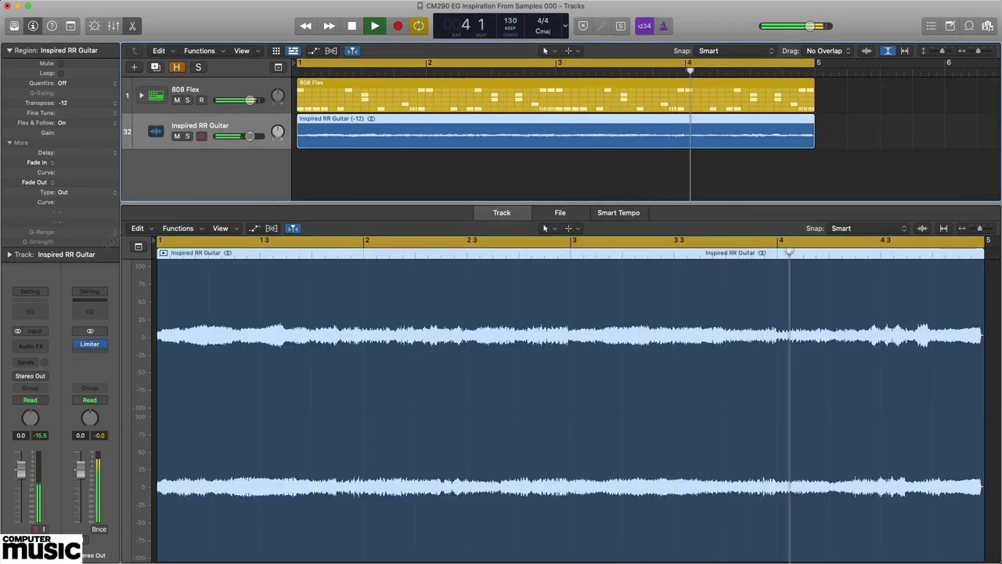
{"action": "left_click", "coordinate": [35, 357]}
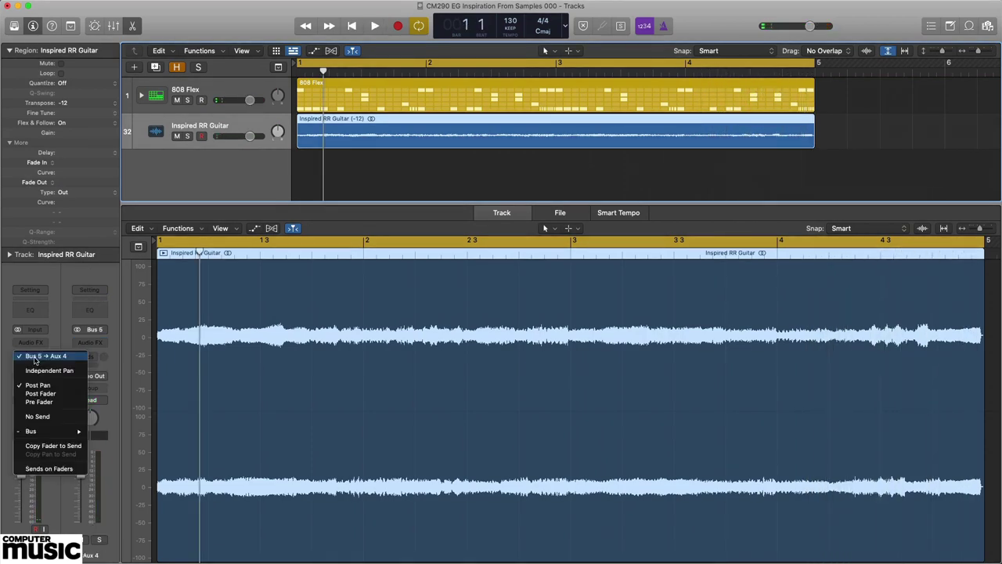
{"action": "mouse_move", "coordinate": [45, 432]}
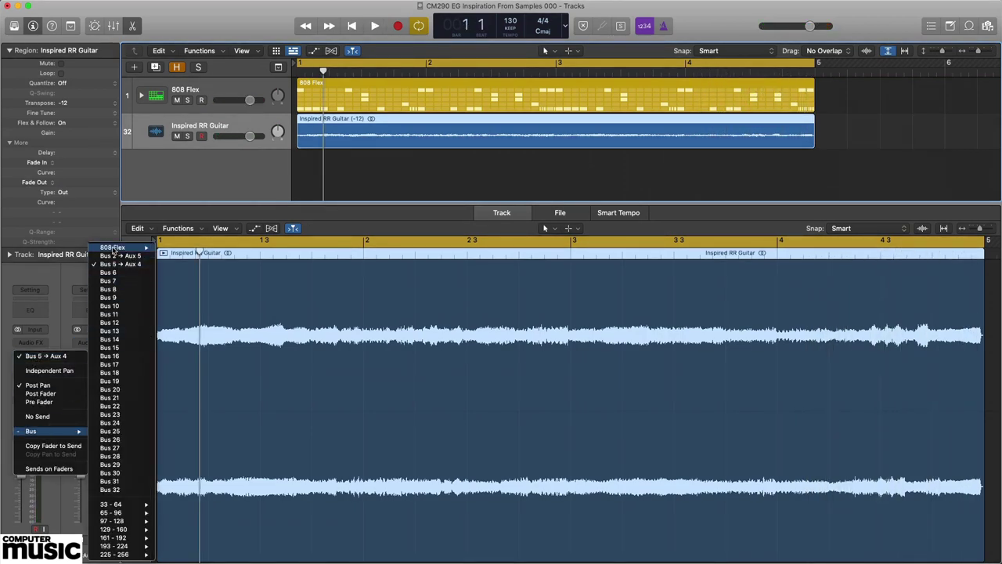
{"action": "mouse_move", "coordinate": [115, 249]}
{"action": "left_click", "coordinate": [189, 264]}
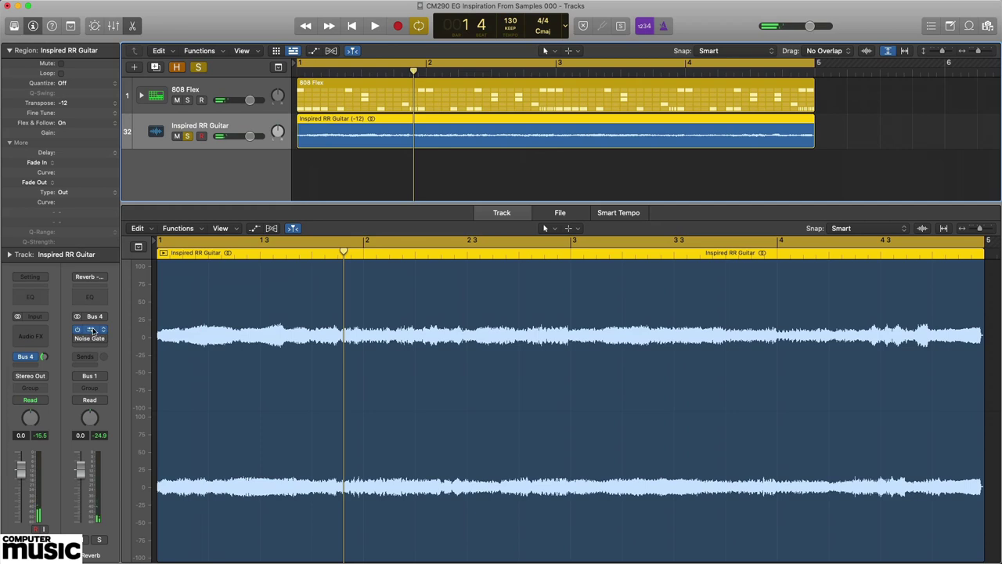
Step: Open the ChromaVerb settings on the Bus 4 reverb and listen to the guitar through it, both soloed and with the drums
{"action": "left_click", "coordinate": [91, 330]}
{"action": "key", "text": "space"}
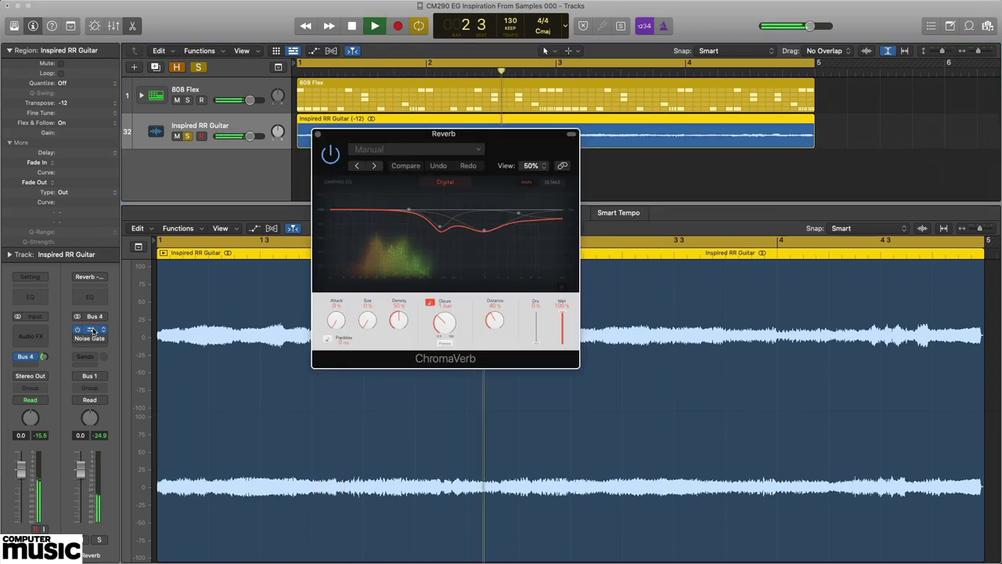
{"action": "key", "text": "space"}
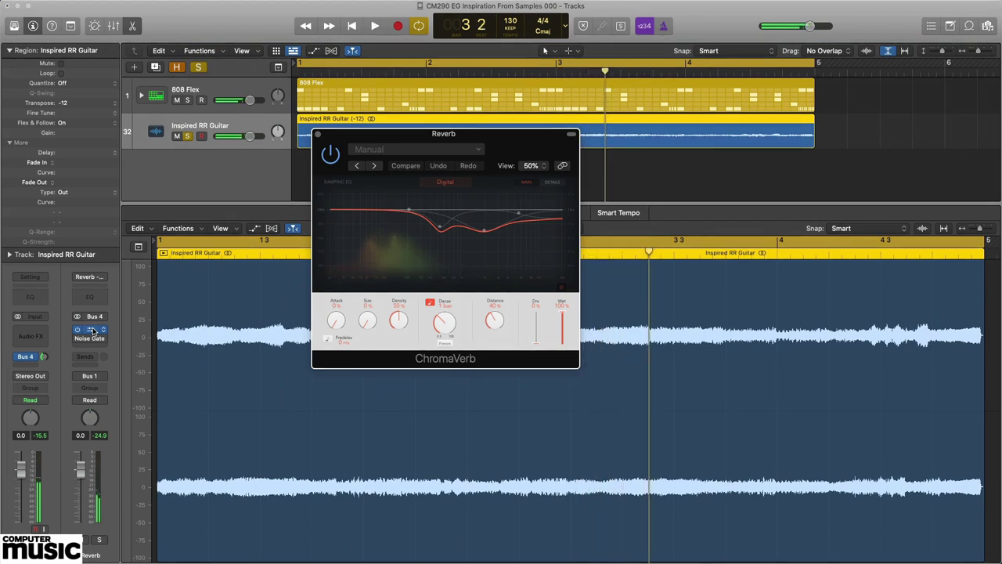
{"action": "key", "text": "space"}
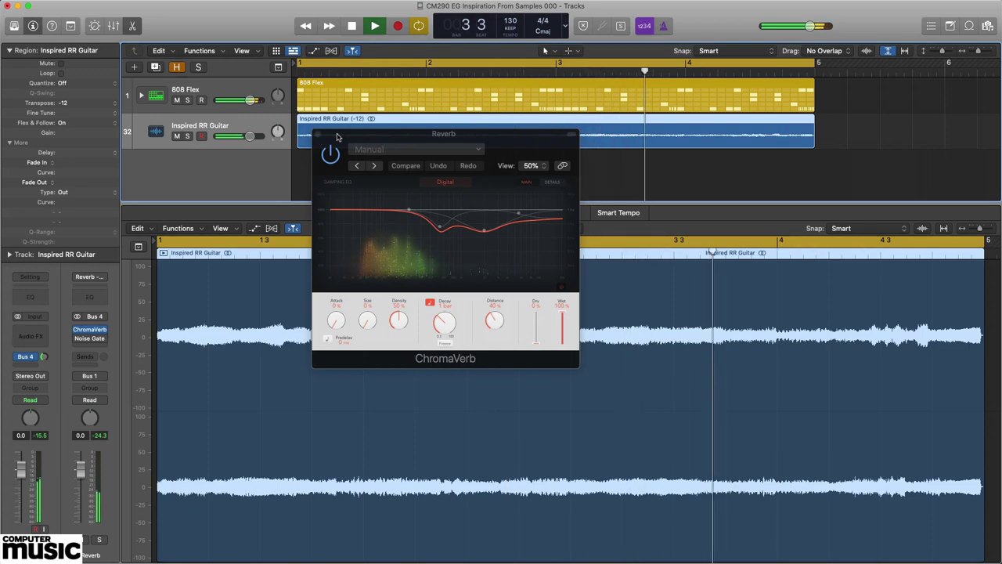
{"action": "left_click_drag", "start_coordinate": [340, 137], "coordinate": [542, 128]}
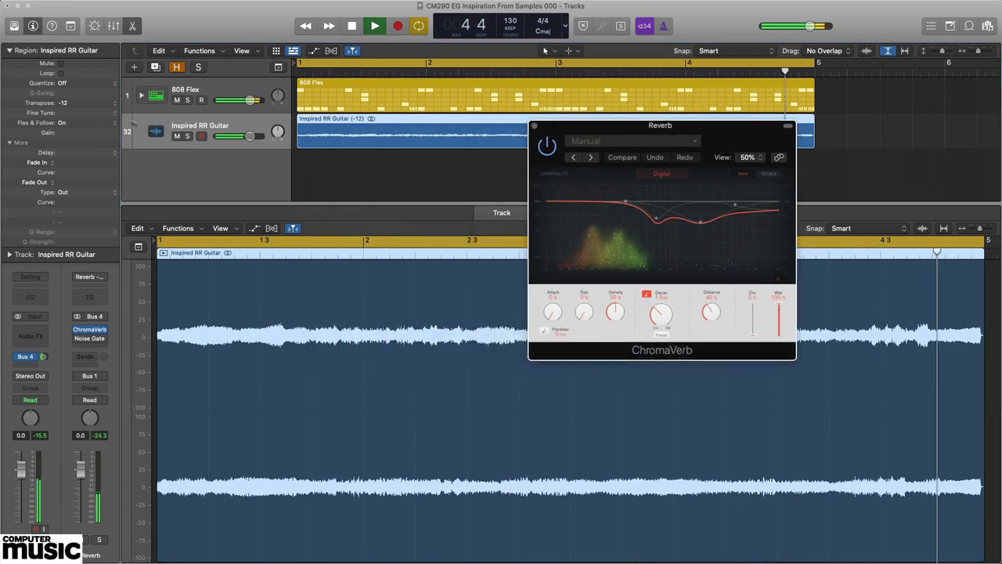
Step: Expand the 808 Flex track stack, shrink the track heights and select the Snare 1 track
{"action": "left_click", "coordinate": [140, 99]}
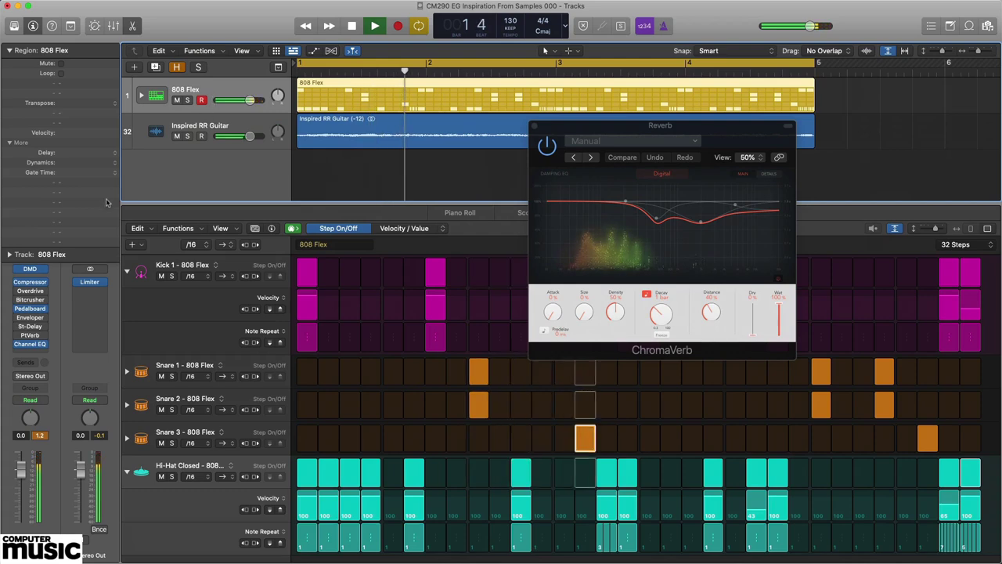
{"action": "left_click", "coordinate": [141, 97]}
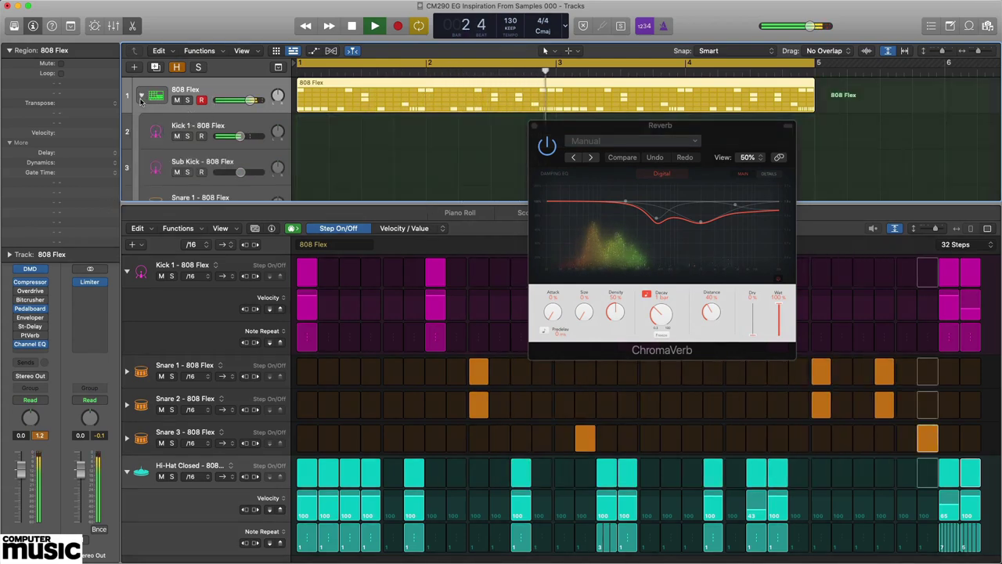
{"action": "key", "text": "super+Up"}
{"action": "key", "text": "super+Up"}
{"action": "key", "text": "super+Up"}
{"action": "key", "text": "super+Up"}
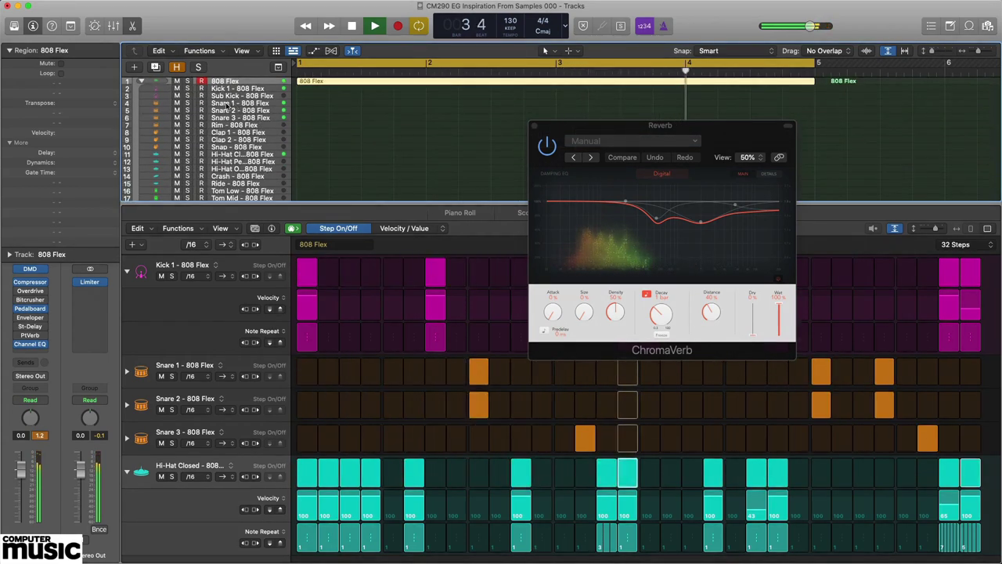
{"action": "left_click", "coordinate": [226, 104]}
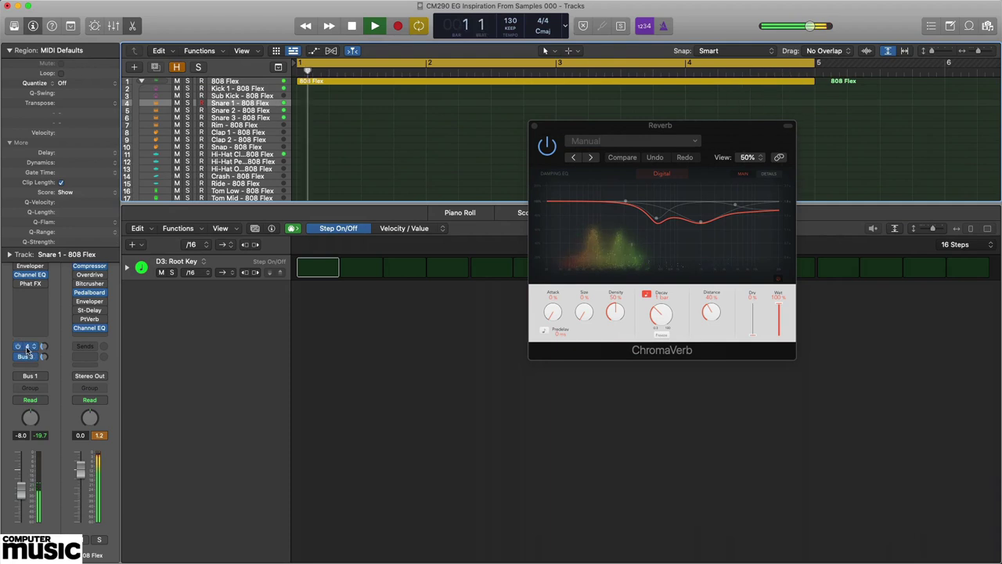
Step: Inspect the Bus 4 reverb and Bus 3 delay sends of Snare 1 and open the Stereo Delay settings beside the reverb
{"action": "left_click", "coordinate": [27, 350]}
{"action": "left_click", "coordinate": [56, 312]}
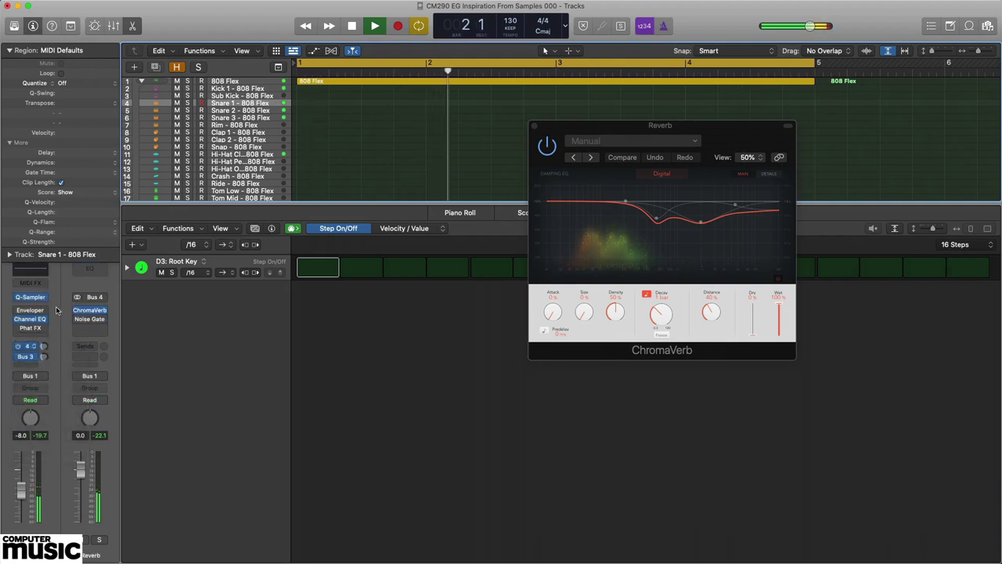
{"action": "left_click", "coordinate": [28, 357]}
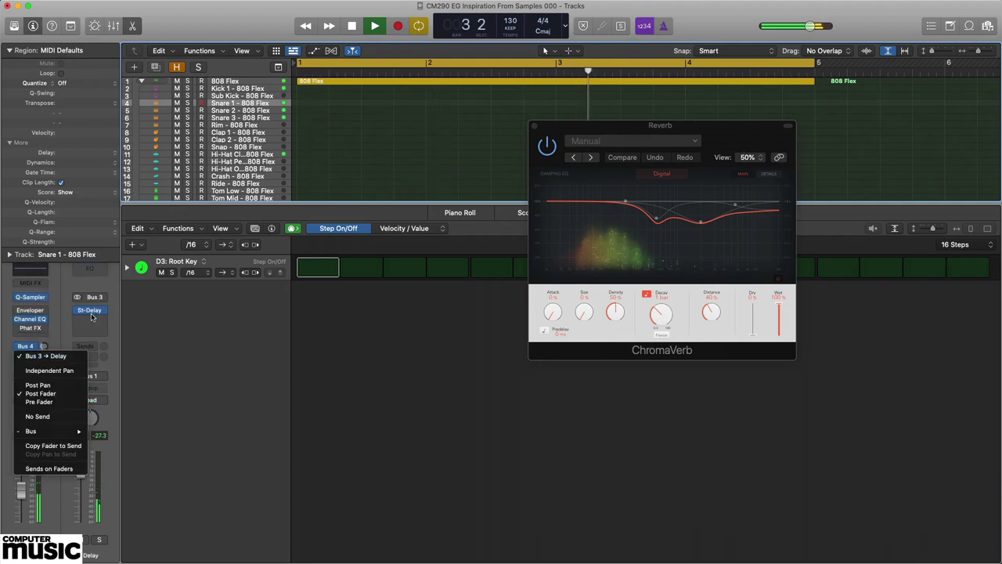
{"action": "left_click", "coordinate": [91, 315]}
{"action": "left_click", "coordinate": [90, 312]}
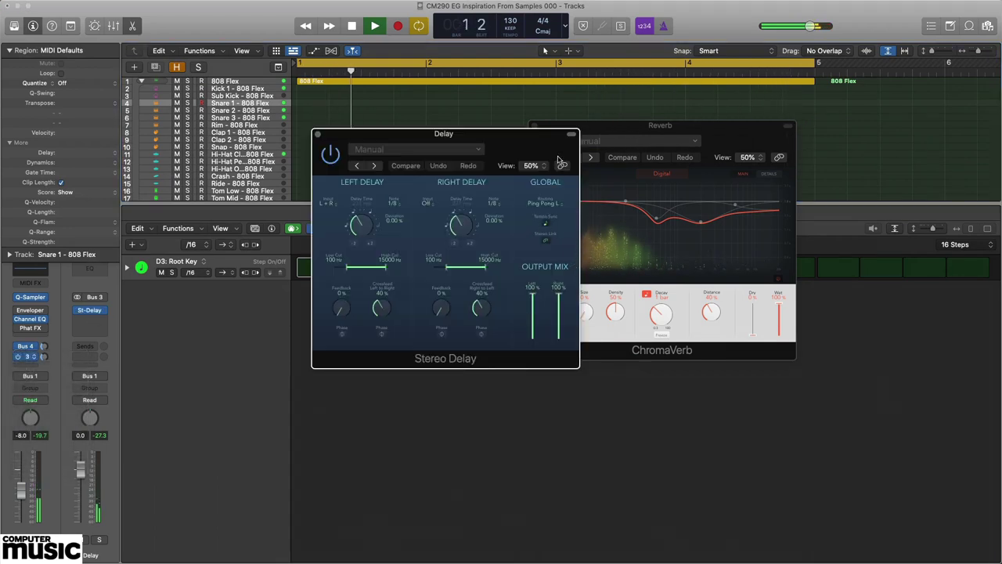
{"action": "left_click_drag", "start_coordinate": [537, 143], "coordinate": [475, 137]}
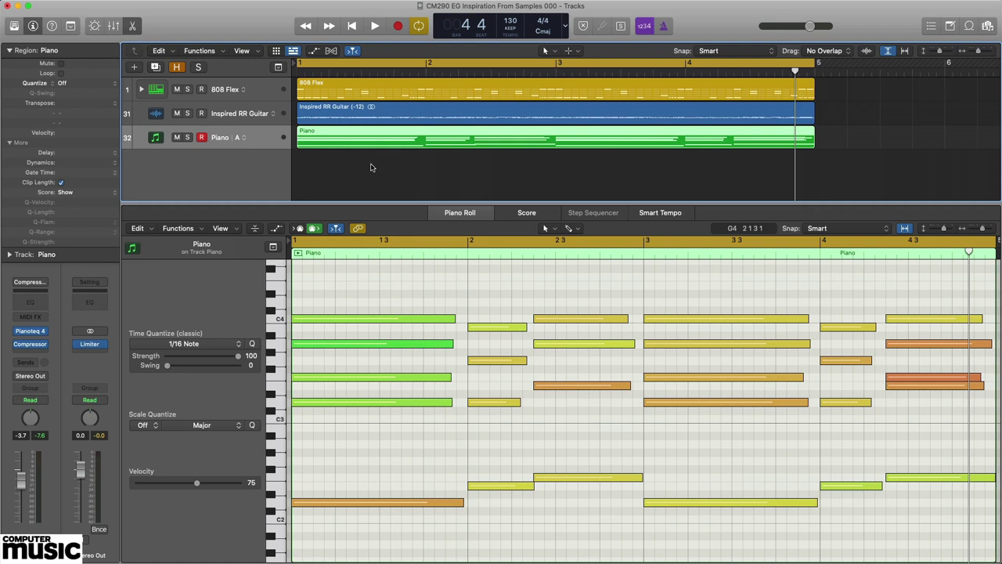
Step: Examine the first three chords of the Piano region one by one and play the loop with drums and guitar
{"action": "left_click_drag", "start_coordinate": [392, 526], "coordinate": [404, 305]}
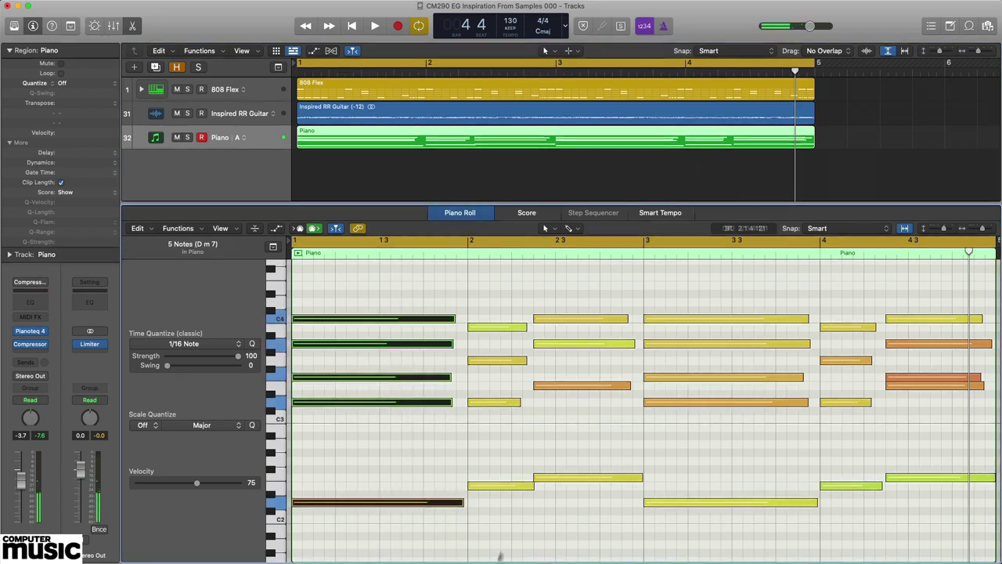
{"action": "left_click_drag", "start_coordinate": [508, 510], "coordinate": [490, 287]}
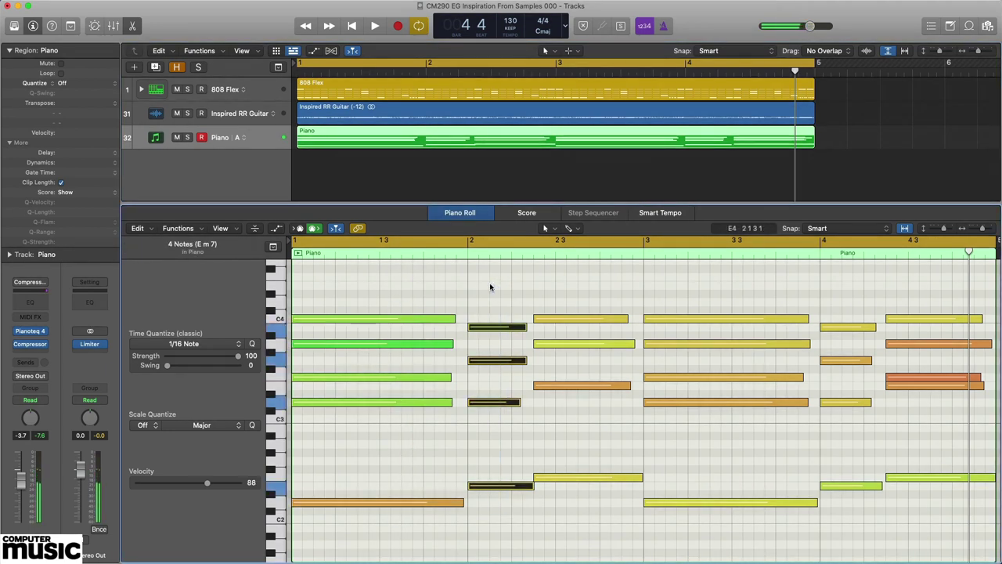
{"action": "left_click_drag", "start_coordinate": [590, 506], "coordinate": [593, 303]}
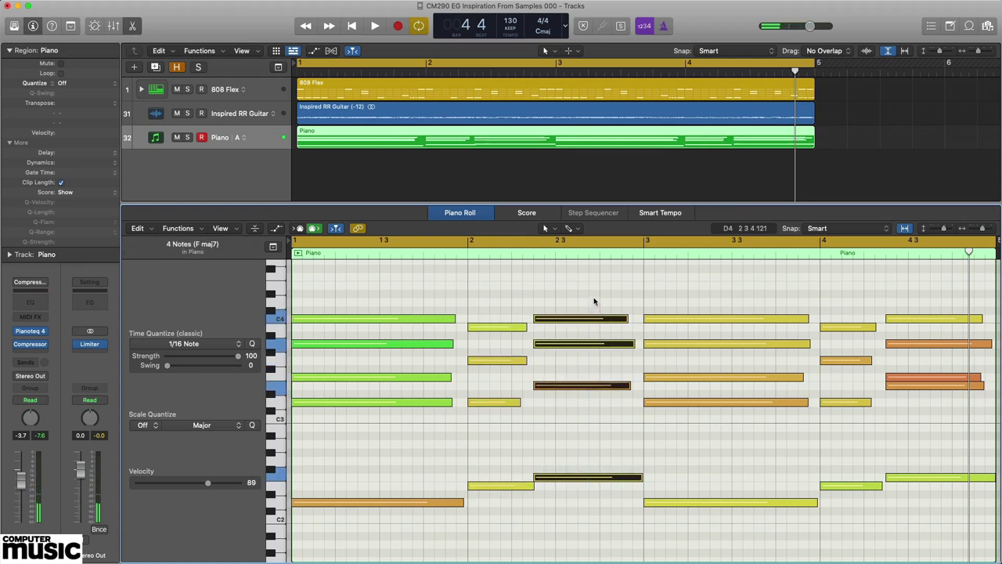
{"action": "left_click", "coordinate": [593, 301]}
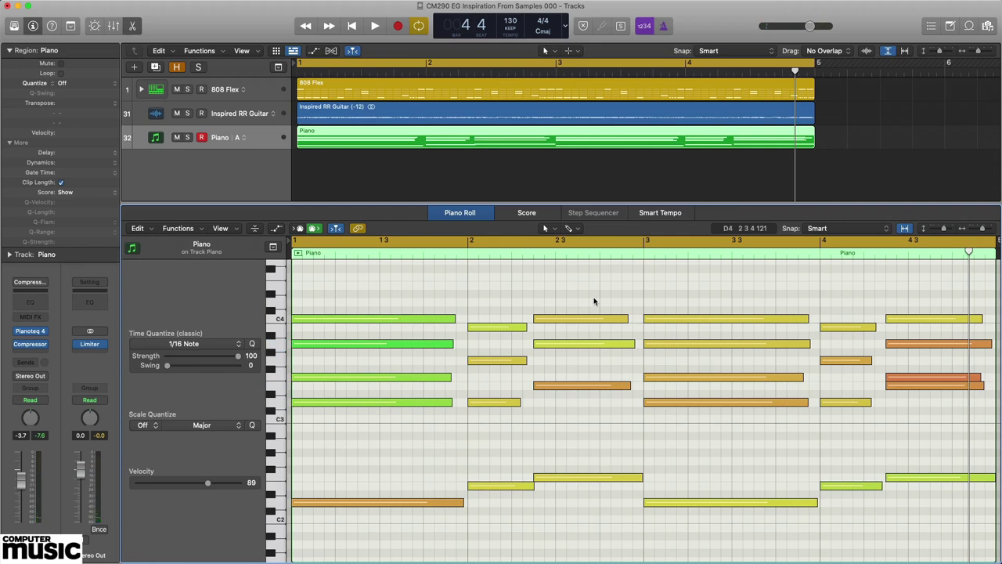
{"action": "key", "text": "space"}
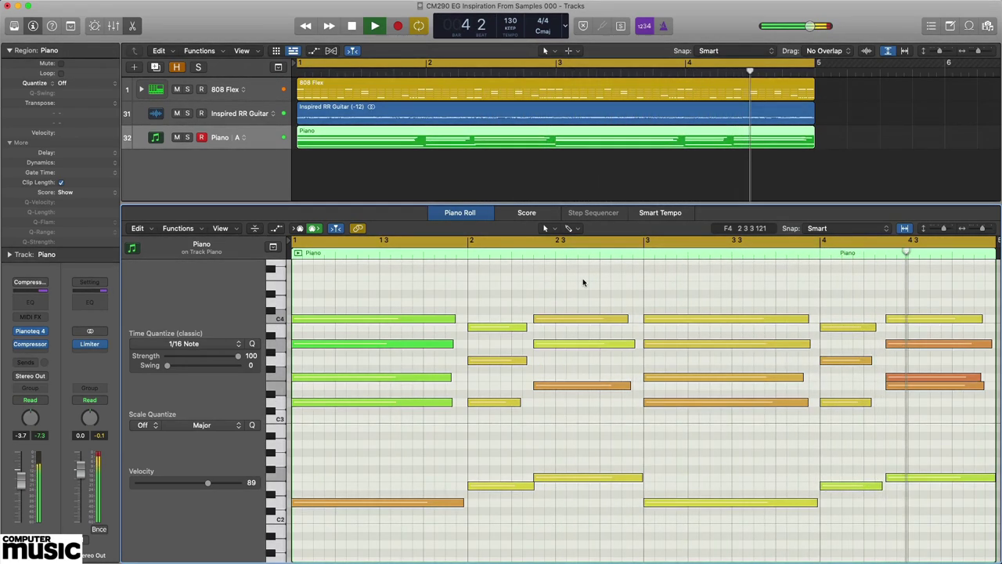
{"action": "key", "text": "space"}
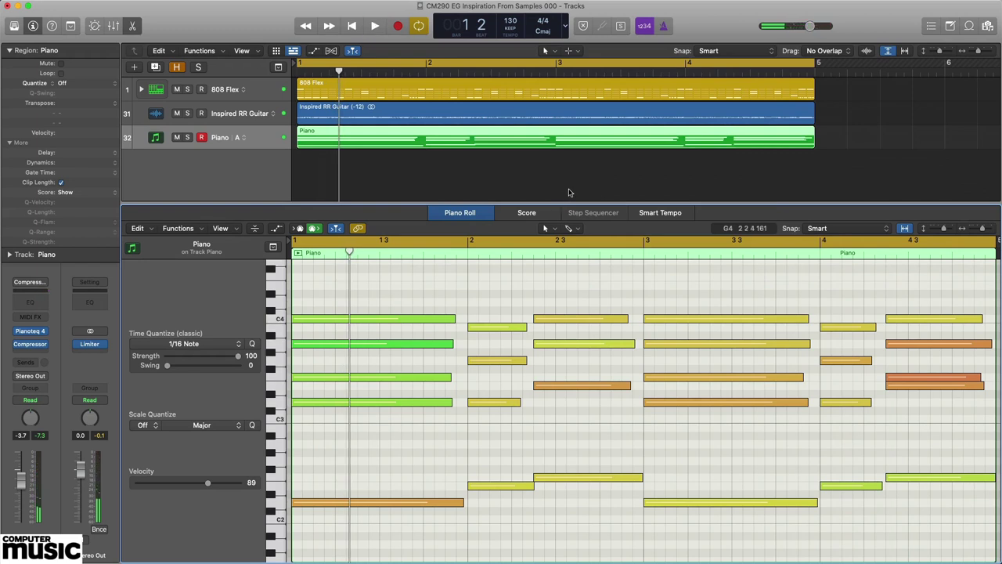
Step: Copy the 808 Flex, Inspired RR Guitar and Piano regions to bar 5 and extend the cycle range to bar 9
{"action": "left_click", "coordinate": [572, 188]}
{"action": "key", "text": "super+Left"}
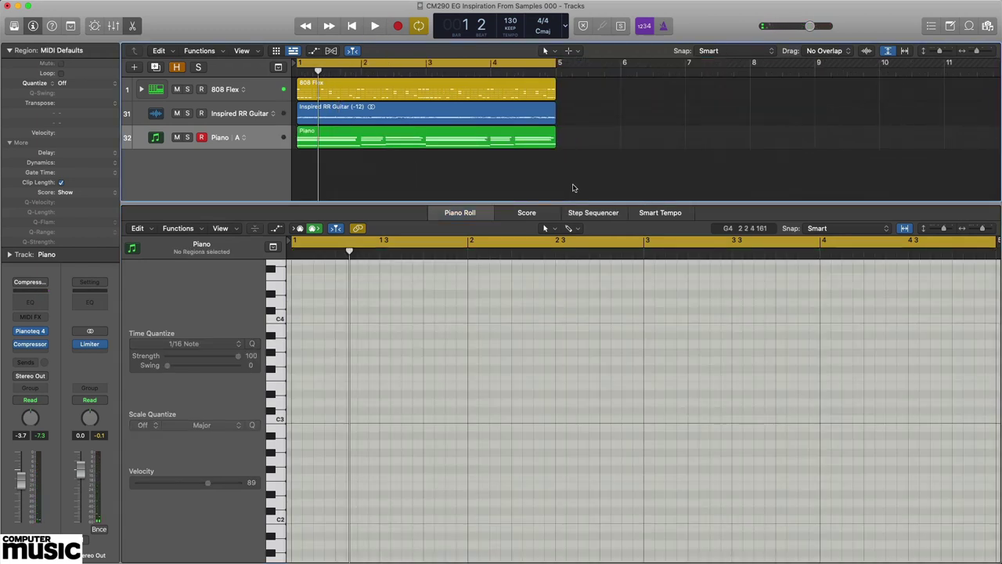
{"action": "left_click_drag", "start_coordinate": [472, 171], "coordinate": [725, 98]}
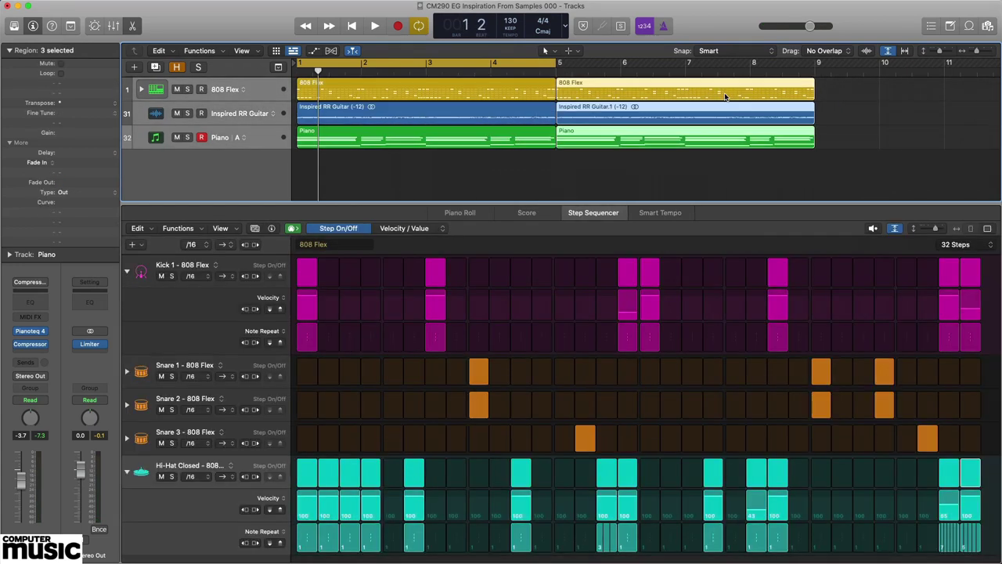
{"action": "left_click", "coordinate": [726, 168]}
Step: In the copied Piano region, lower the bass note at bar 7 by four semitones
{"action": "left_click", "coordinate": [718, 136]}
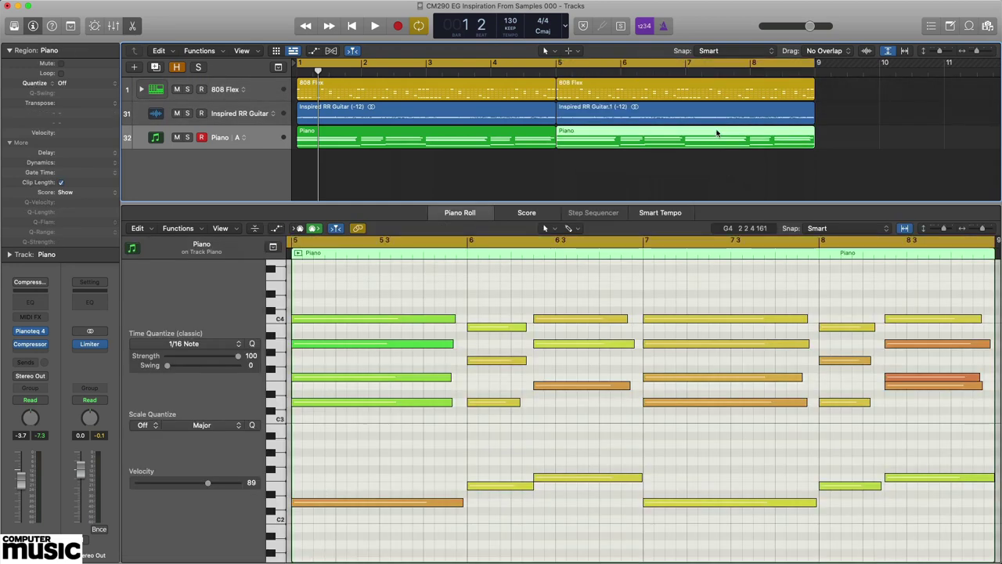
{"action": "left_click", "coordinate": [746, 502]}
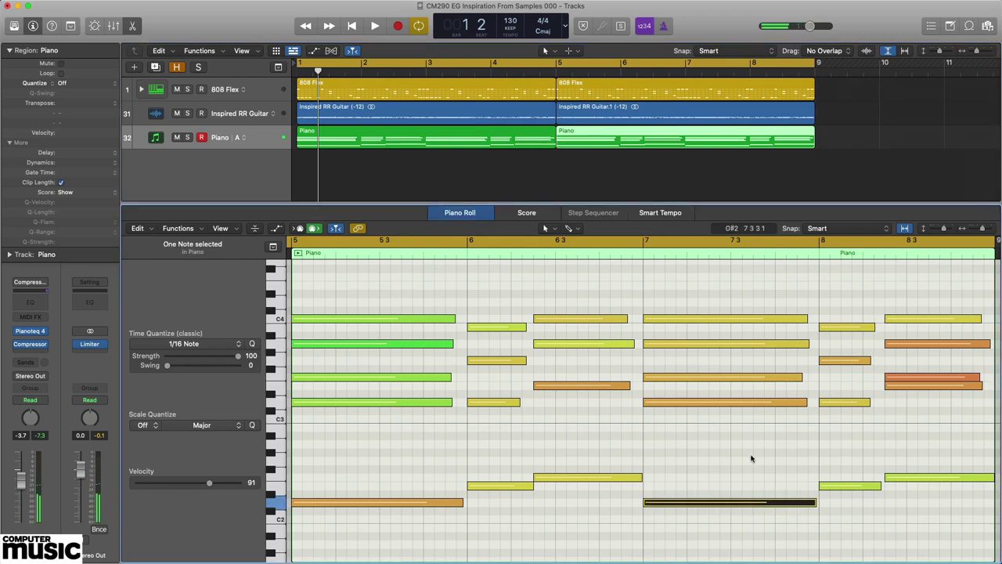
{"action": "key", "text": "alt+Down"}
{"action": "key", "text": "alt+Down"}
{"action": "key", "text": "alt+Down"}
{"action": "key", "text": "alt+Down"}
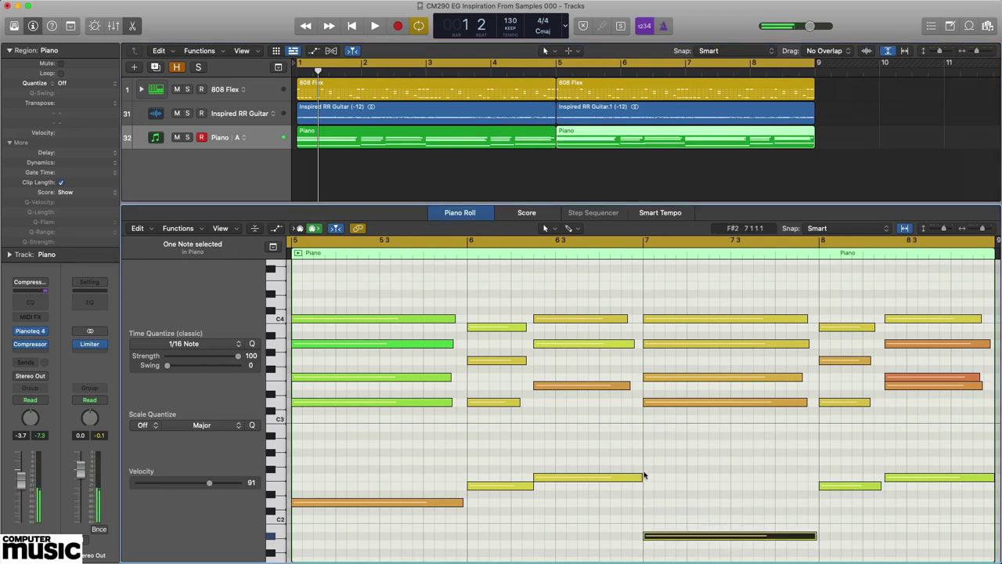
Step: Lower the E2 bass note at bar 8 of the copied Piano region by eight semitones
{"action": "scroll", "coordinate": [737, 497], "scroll_direction": "down", "scroll_amount": 2}
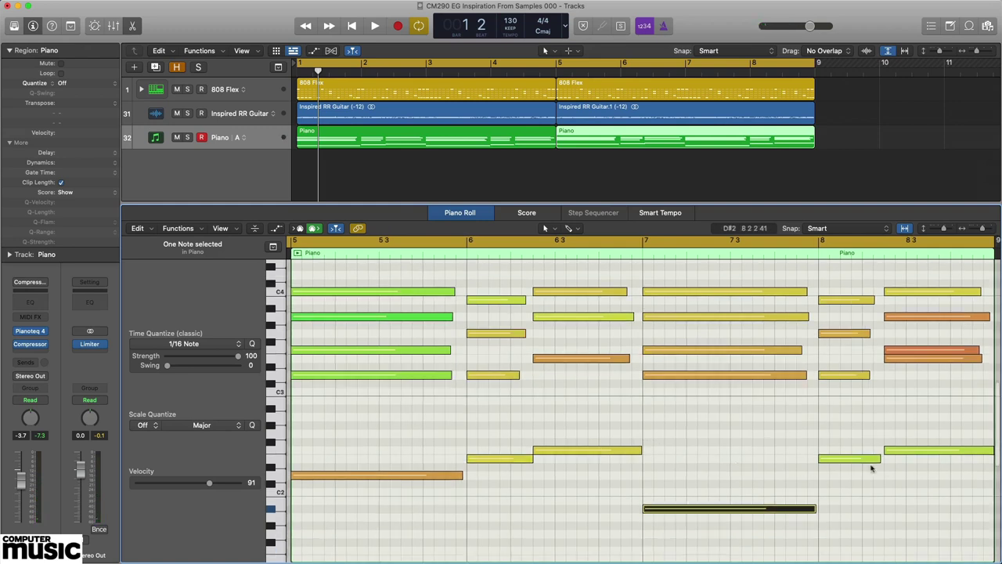
{"action": "key", "text": "alt+Down"}
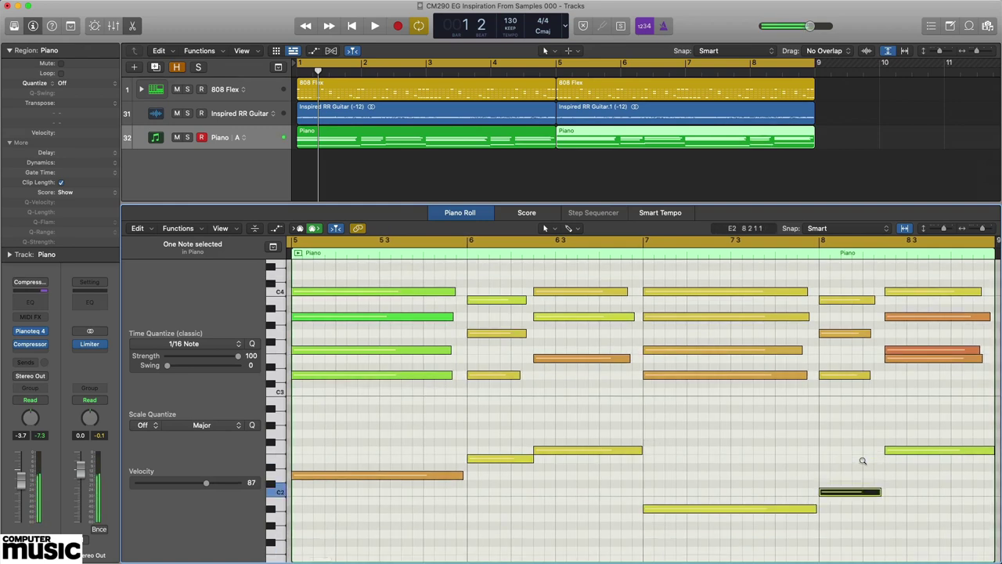
{"action": "key", "text": "alt+Down"}
{"action": "key", "text": "alt+Down"}
{"action": "key", "text": "alt+Down"}
{"action": "key", "text": "alt+Down"}
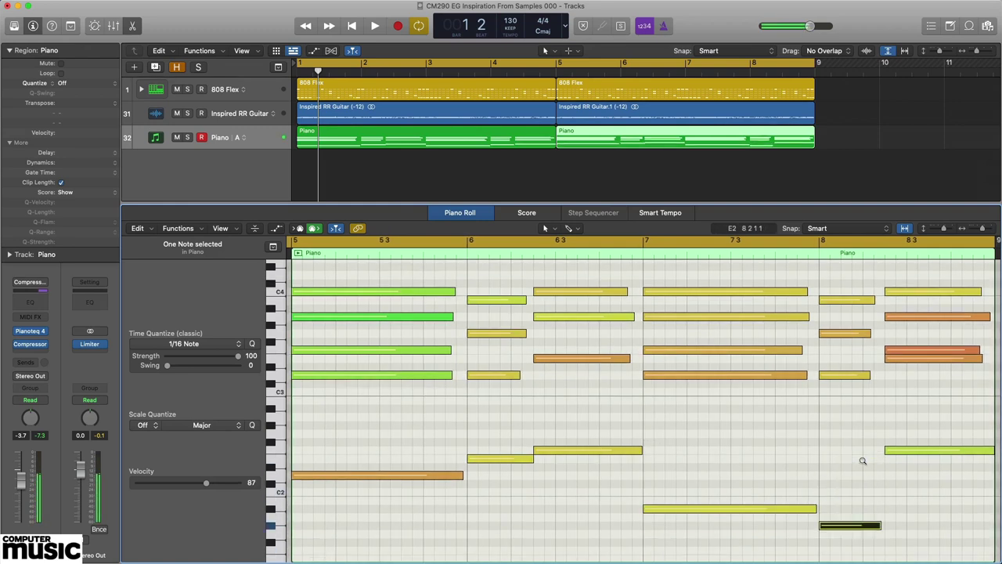
Step: Lower the last bass note in bar 8 of the copied Piano region by five semitones
{"action": "left_click", "coordinate": [916, 453]}
{"action": "key", "text": "alt+Down"}
{"action": "key", "text": "alt+Down"}
{"action": "key", "text": "alt+Down"}
{"action": "key", "text": "alt+Down"}
{"action": "key", "text": "alt+Down"}
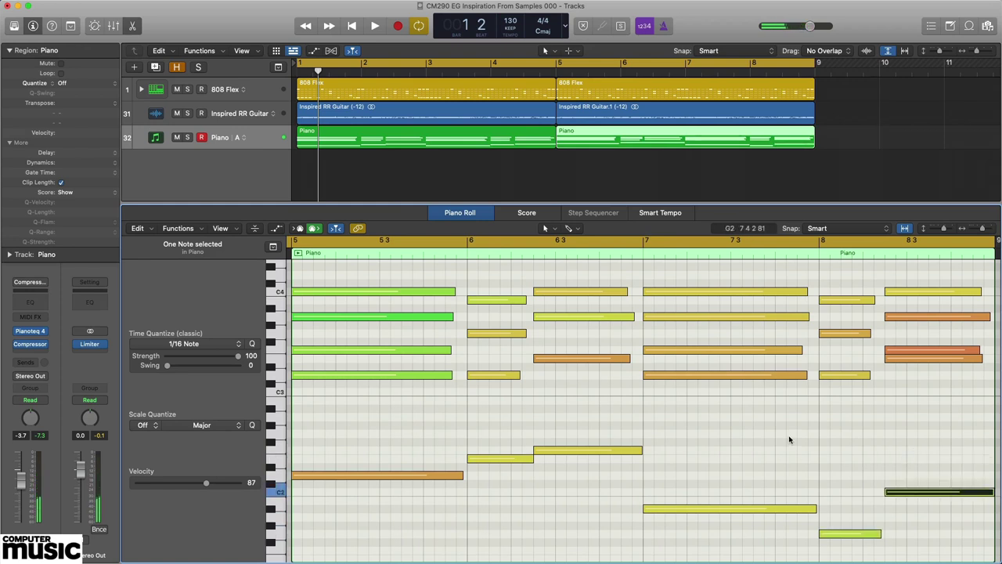
Step: Audition the last three chords of the copied Piano region, then play the loop with both Piano regions shown together
{"action": "left_click_drag", "start_coordinate": [741, 540], "coordinate": [770, 294]}
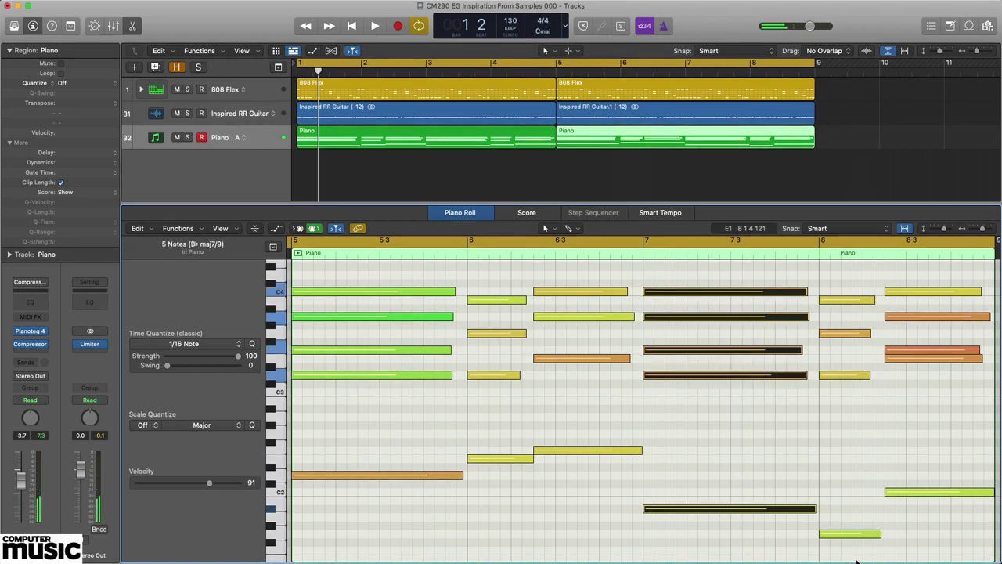
{"action": "left_click_drag", "start_coordinate": [851, 554], "coordinate": [854, 316]}
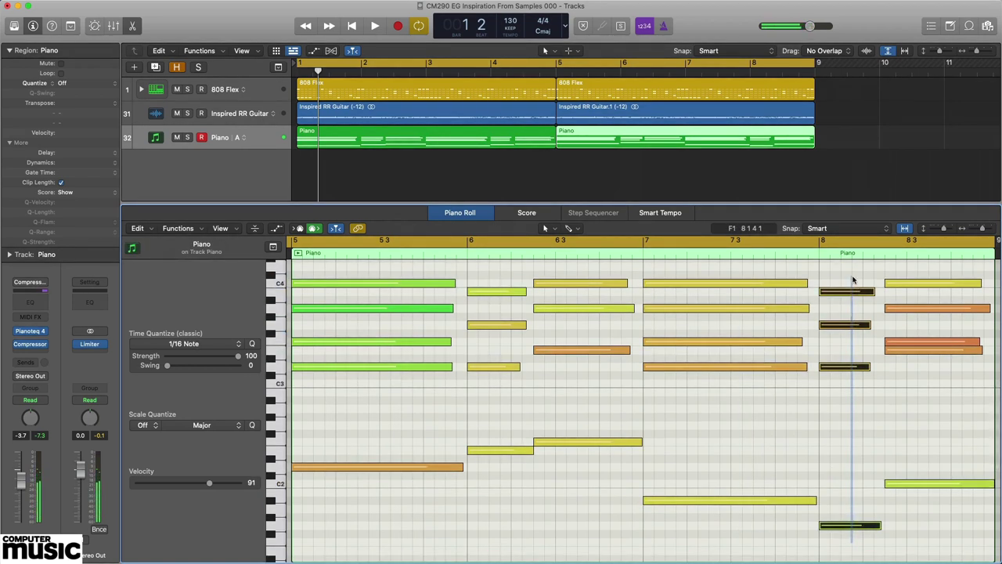
{"action": "left_click_drag", "start_coordinate": [854, 280], "coordinate": [854, 280]}
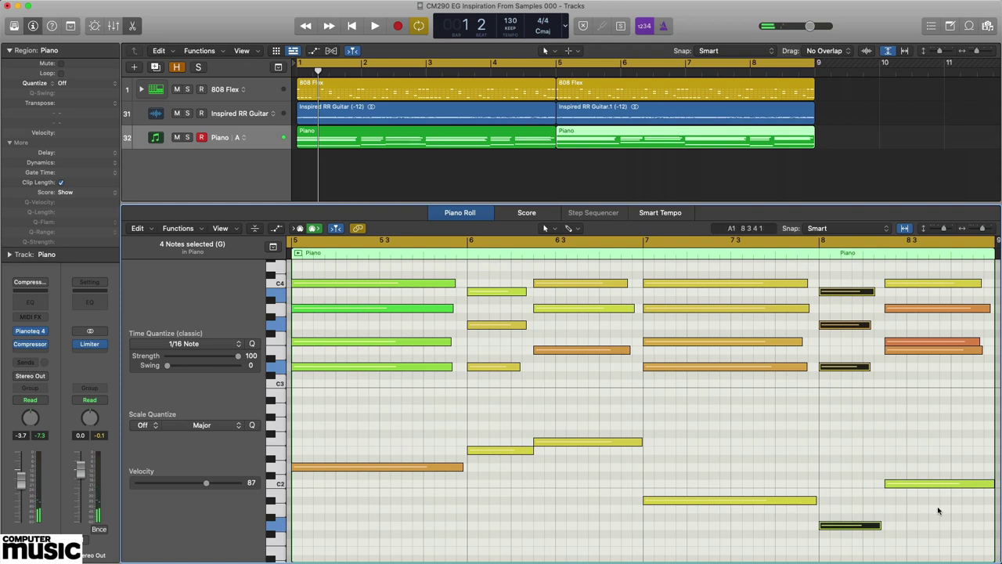
{"action": "left_click_drag", "start_coordinate": [942, 509], "coordinate": [926, 282]}
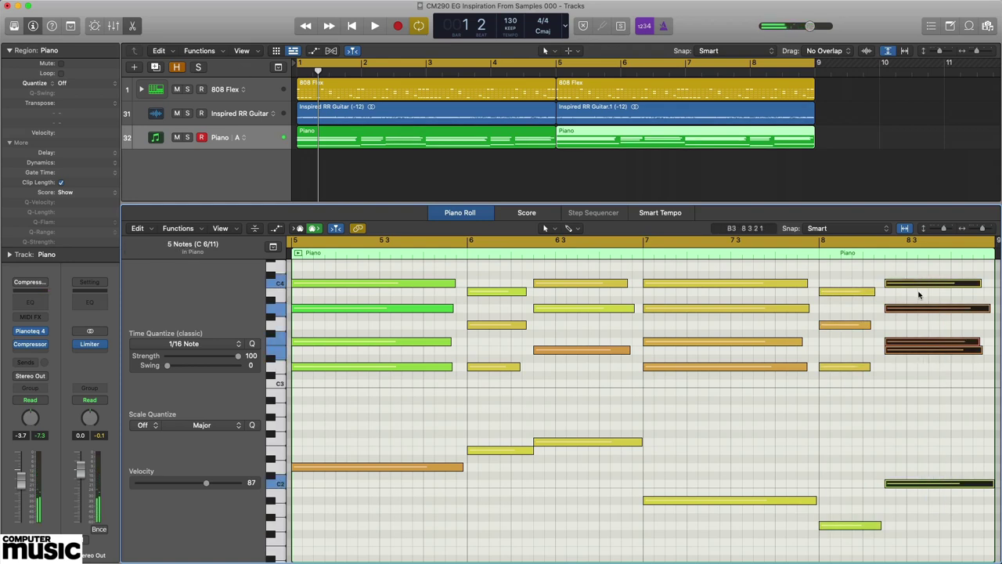
{"action": "key", "text": "space"}
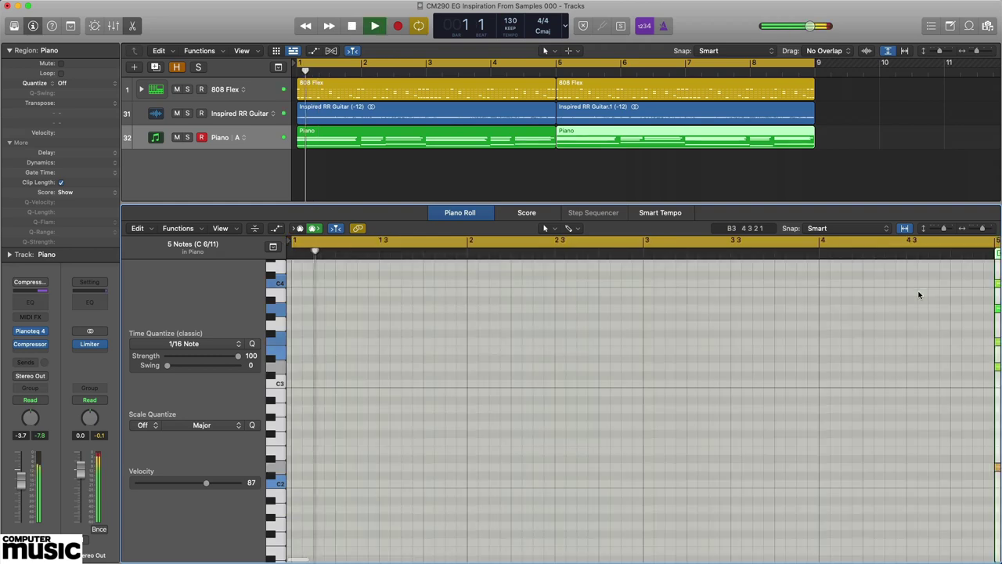
{"action": "left_click", "coordinate": [535, 136], "text": "shift"}
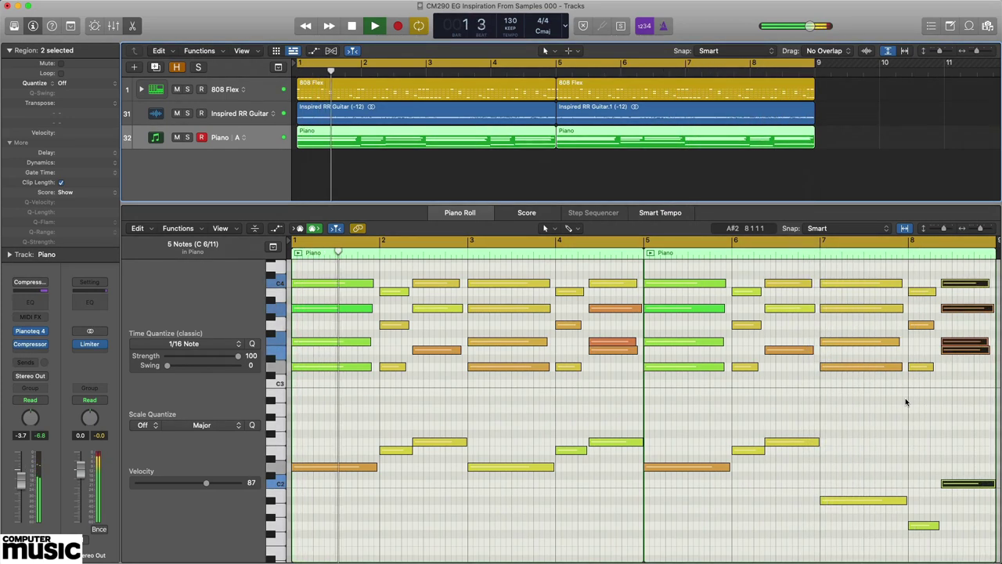
{"action": "key", "text": "s"}
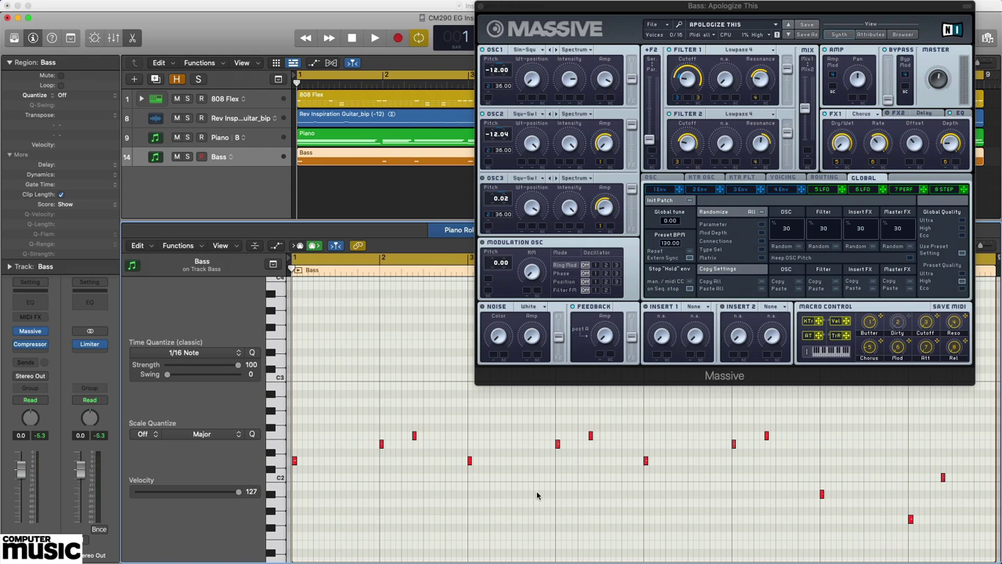
Step: Play the loop with the Massive bass part and close the Massive plug-in window
{"action": "key", "text": "space"}
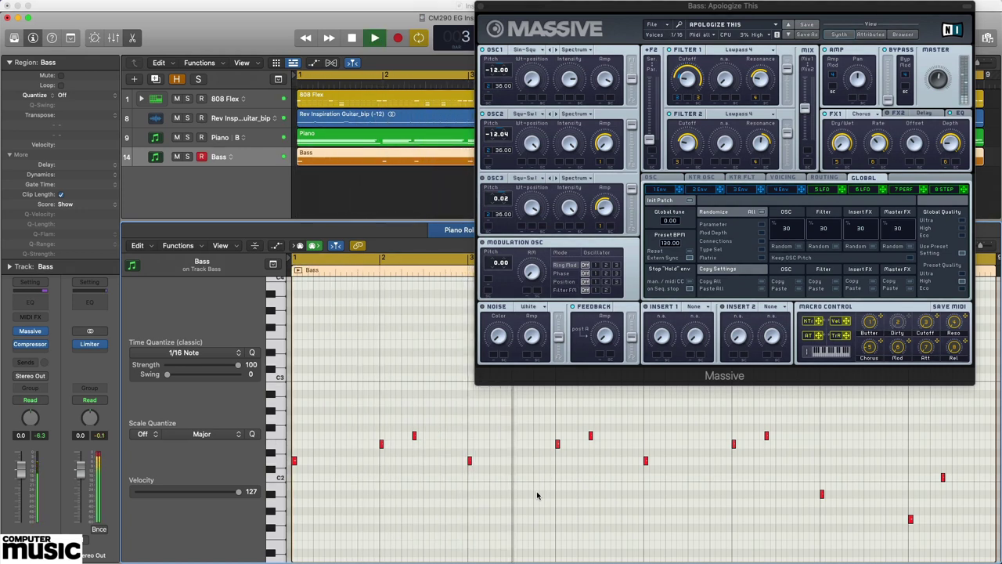
{"action": "mouse_move", "coordinate": [481, 10]}
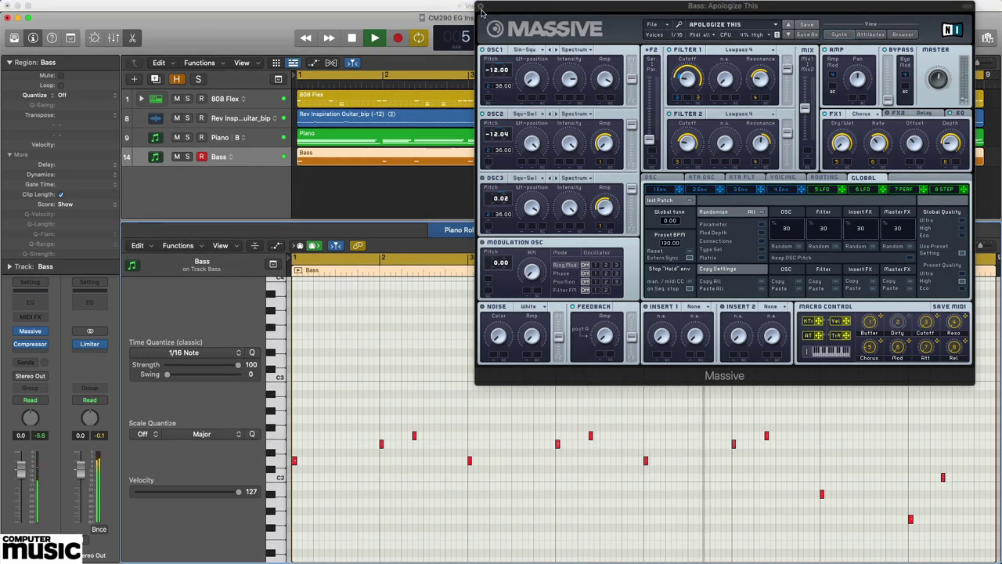
{"action": "left_click", "coordinate": [481, 7]}
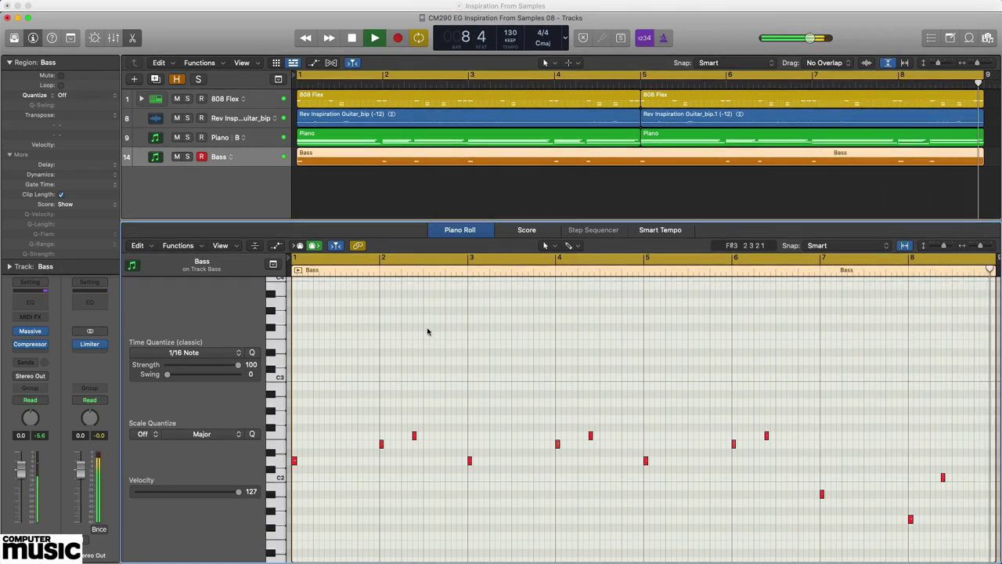
{"action": "key", "text": "space"}
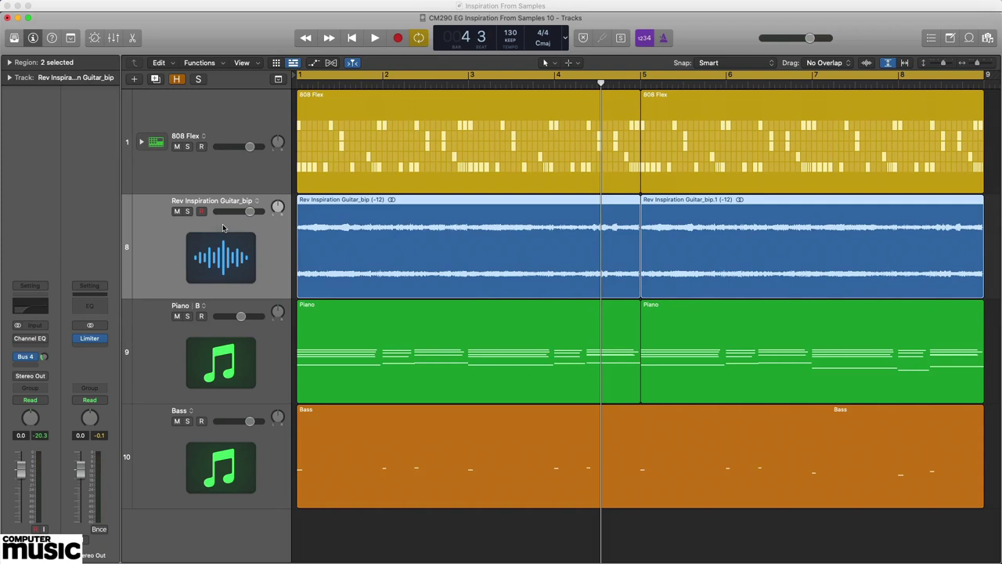
Step: Solo the Rev Inspiration Guitar_bip track during playback and switch on its Channel EQ low cut
{"action": "key", "text": "space"}
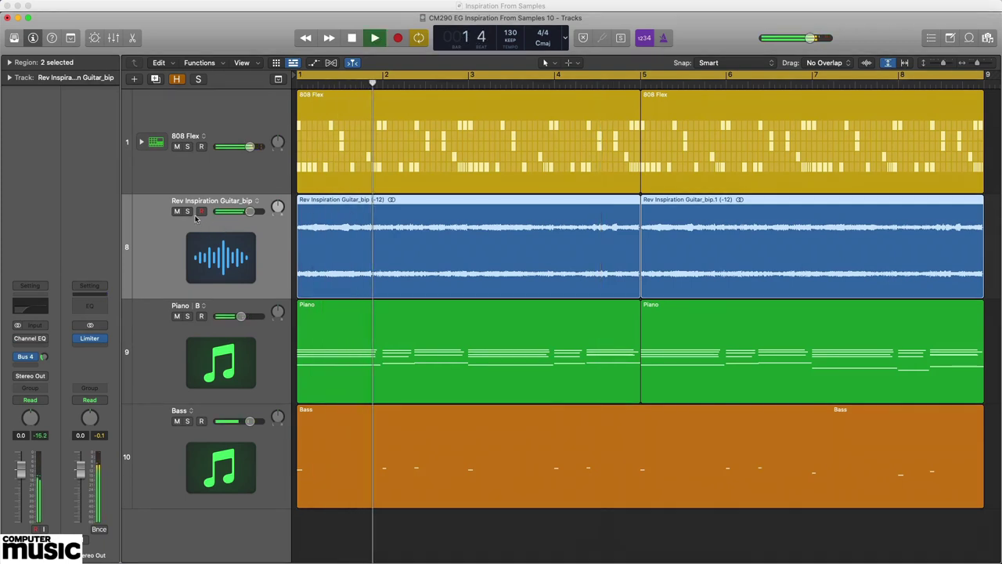
{"action": "left_click", "coordinate": [188, 212]}
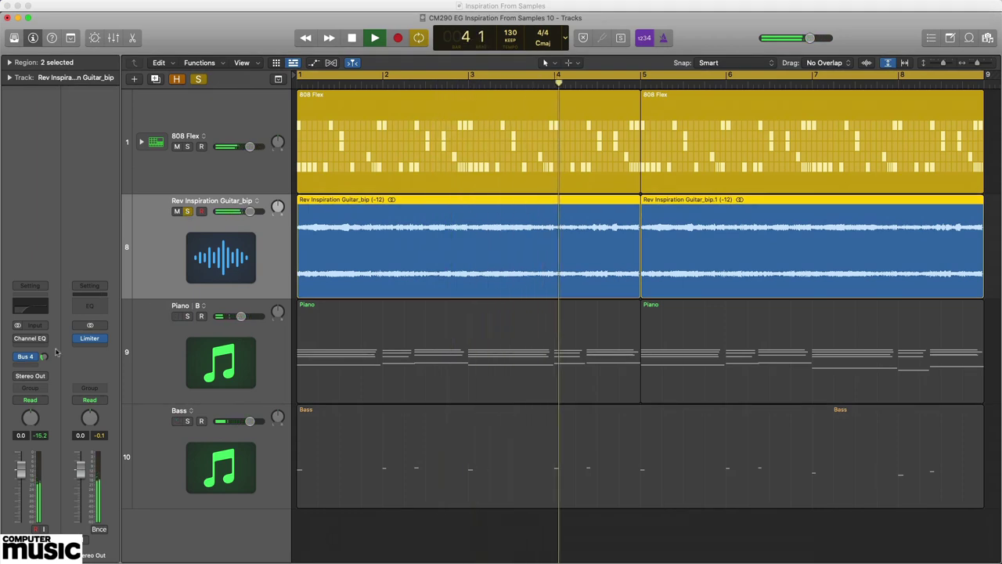
{"action": "left_click", "coordinate": [33, 310]}
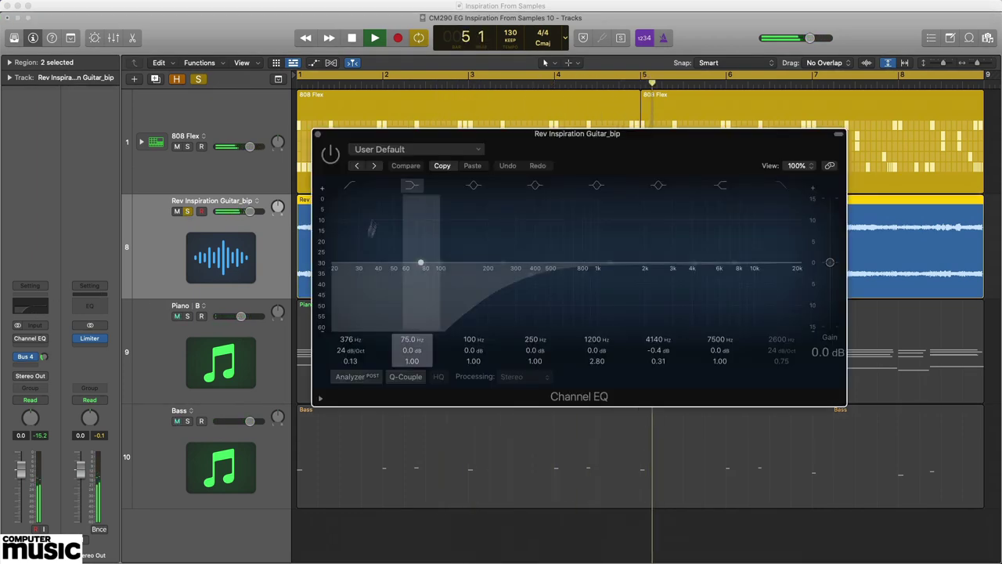
{"action": "left_click", "coordinate": [332, 154]}
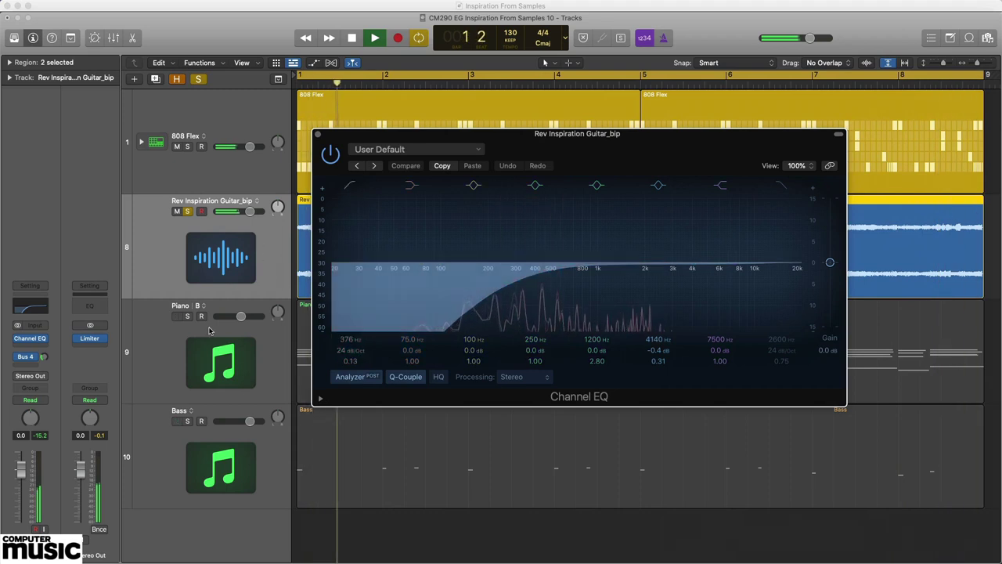
Step: Listen to the filtered guitar with the bass soloed, then compare the full mix with the guitar muted and unmuted
{"action": "left_click", "coordinate": [188, 421]}
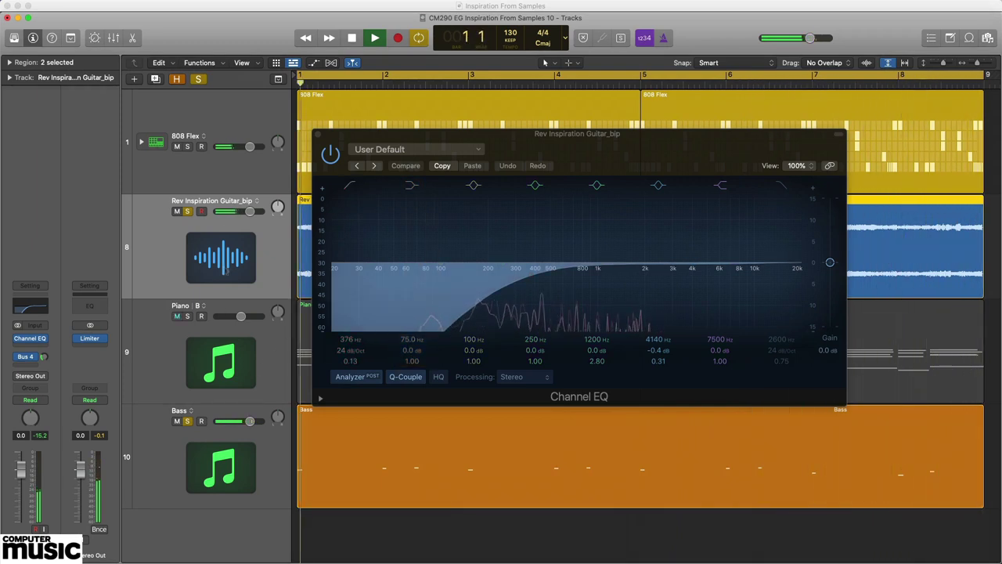
{"action": "left_click", "coordinate": [199, 80]}
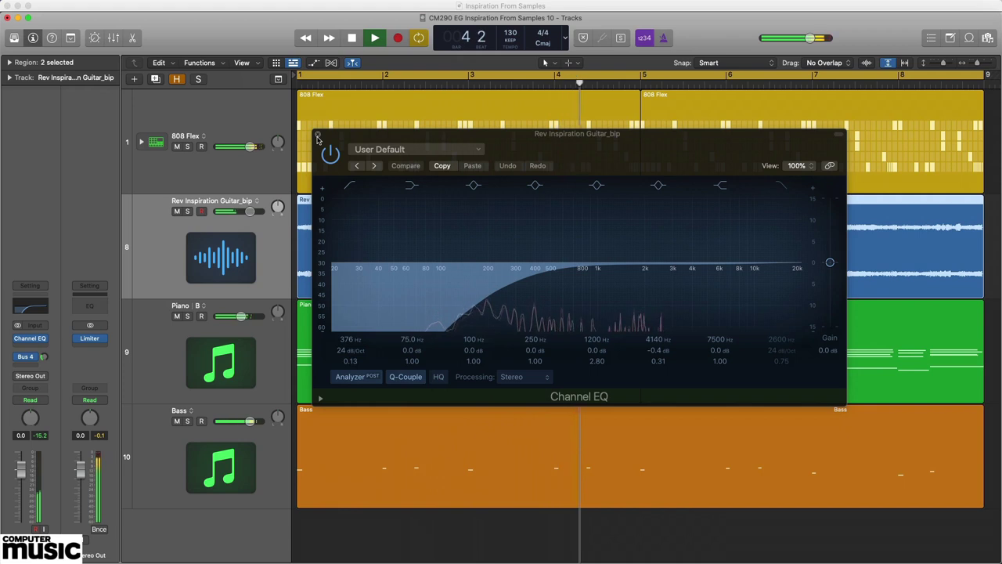
{"action": "left_click", "coordinate": [177, 211]}
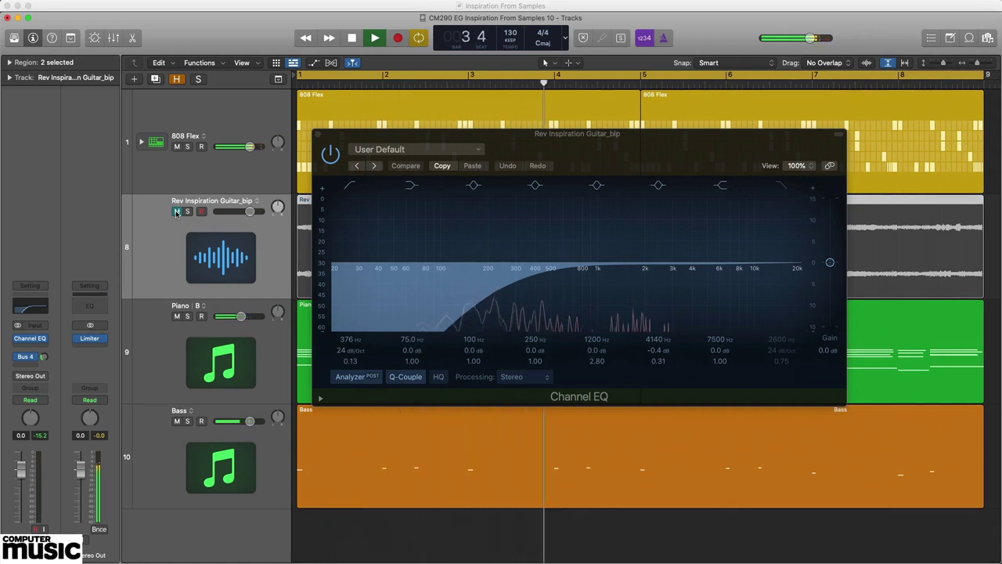
{"action": "left_click", "coordinate": [177, 212]}
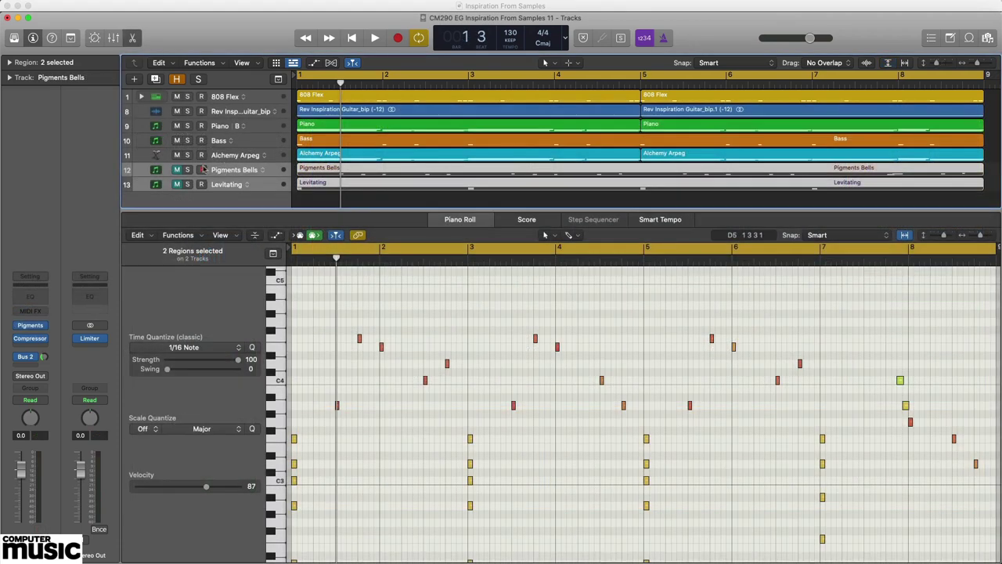
Step: Listen to the Alchemy Arpeg track soloed, then together with the Piano, and finally within the full mix
{"action": "left_click", "coordinate": [187, 156]}
{"action": "key", "text": "space"}
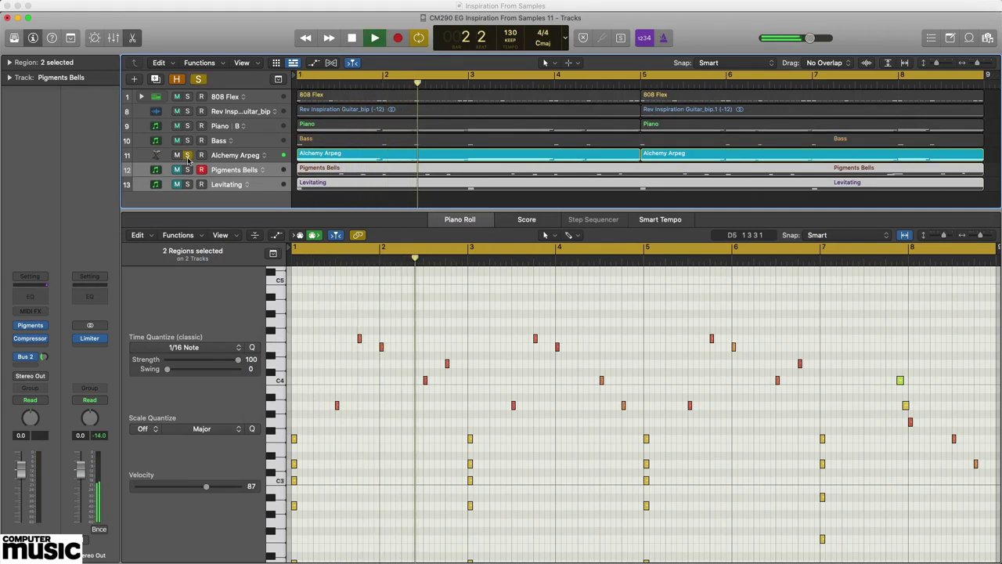
{"action": "left_click", "coordinate": [187, 126]}
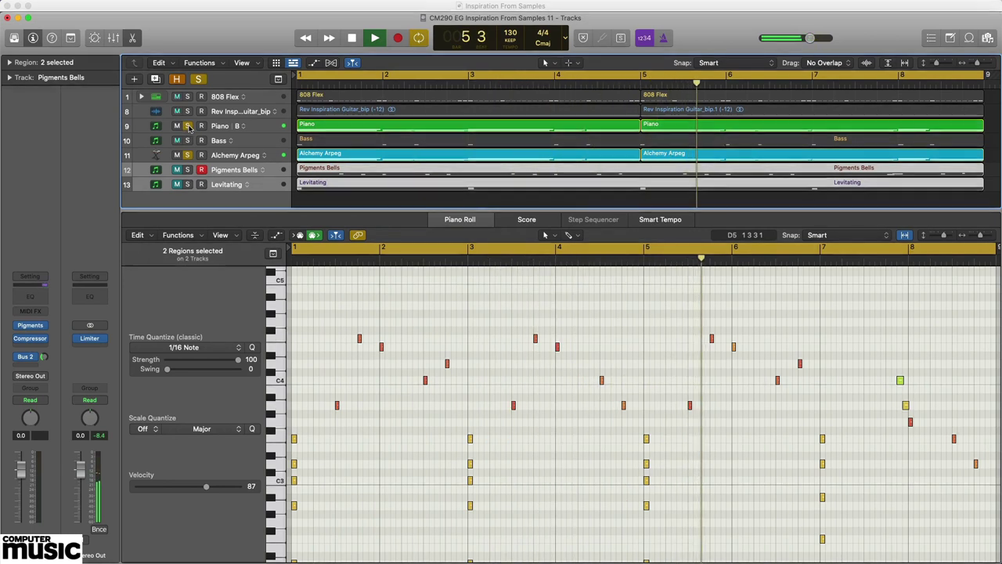
{"action": "left_click", "coordinate": [200, 79]}
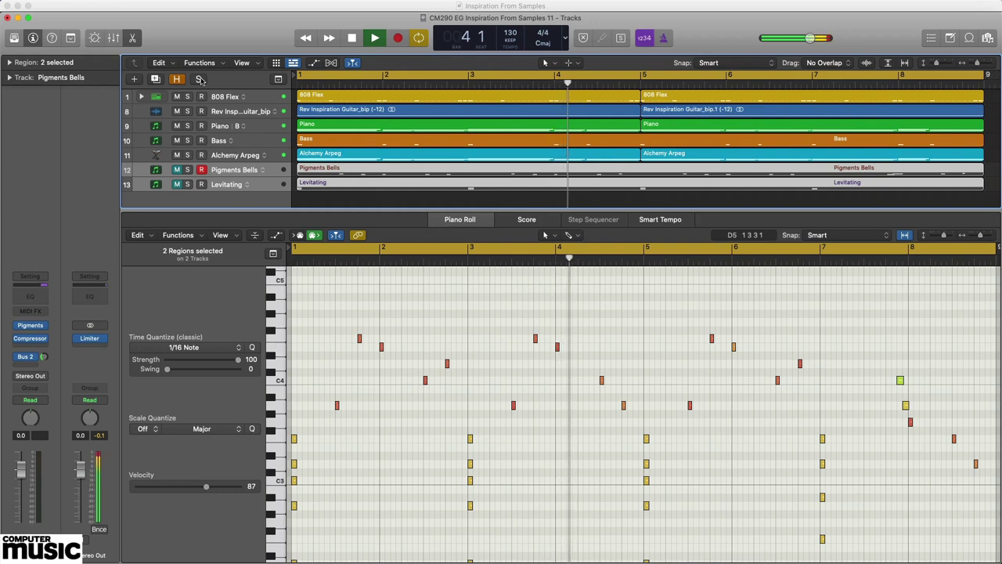
Step: Unmute the Pigments Bells and Levitating tracks while the loop plays
{"action": "left_click", "coordinate": [177, 171]}
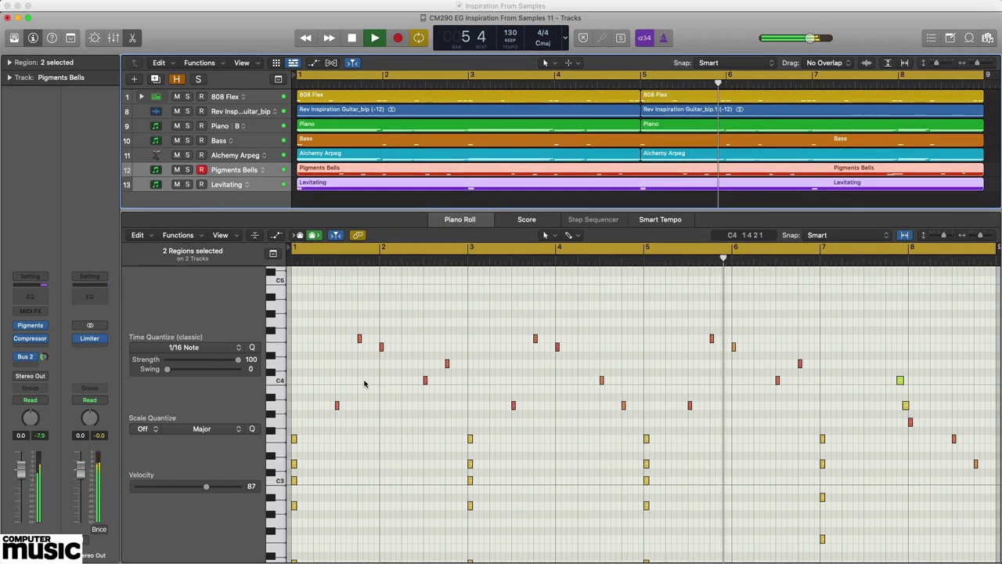
{"action": "scroll", "coordinate": [364, 383], "scroll_direction": "down", "scroll_amount": 1}
{"action": "scroll", "coordinate": [364, 383], "scroll_direction": "down", "scroll_amount": 1}
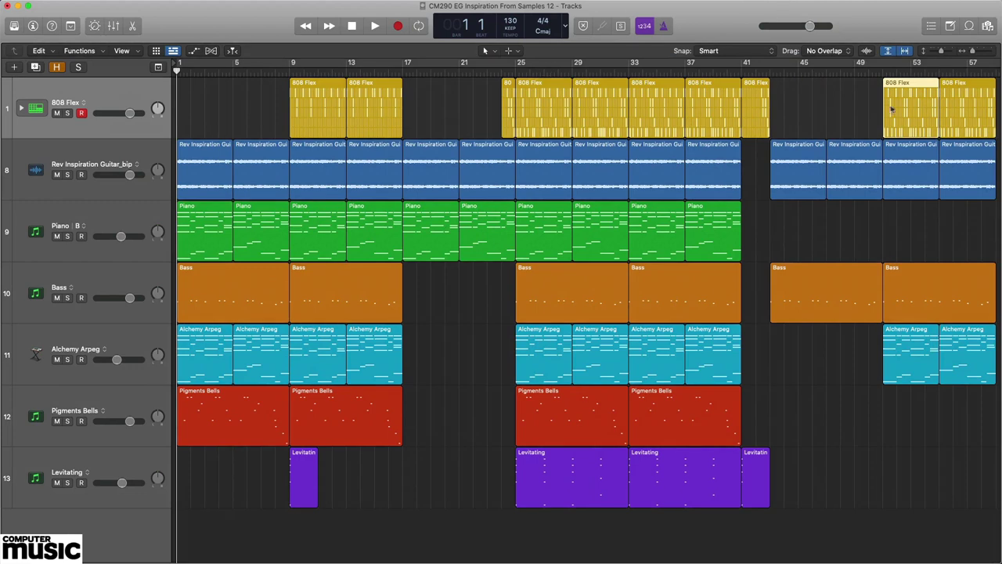
Step: Copy the 808 Flex region from bar 51 to bar 43 and open the copy in the Step Sequencer
{"action": "left_click_drag", "start_coordinate": [921, 91], "coordinate": [808, 94]}
{"action": "double_click", "coordinate": [805, 87]}
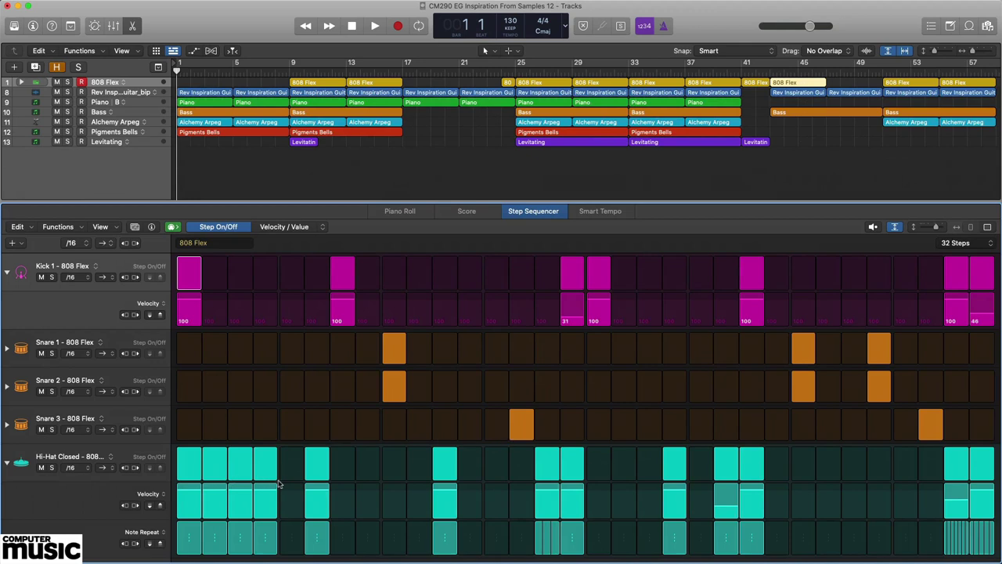
Step: Turn off every Hi-Hat Closed step and the first Snare 3 hit in the copied 808 Flex pattern
{"action": "left_click_drag", "start_coordinate": [267, 469], "coordinate": [196, 466]}
{"action": "left_click", "coordinate": [306, 463]}
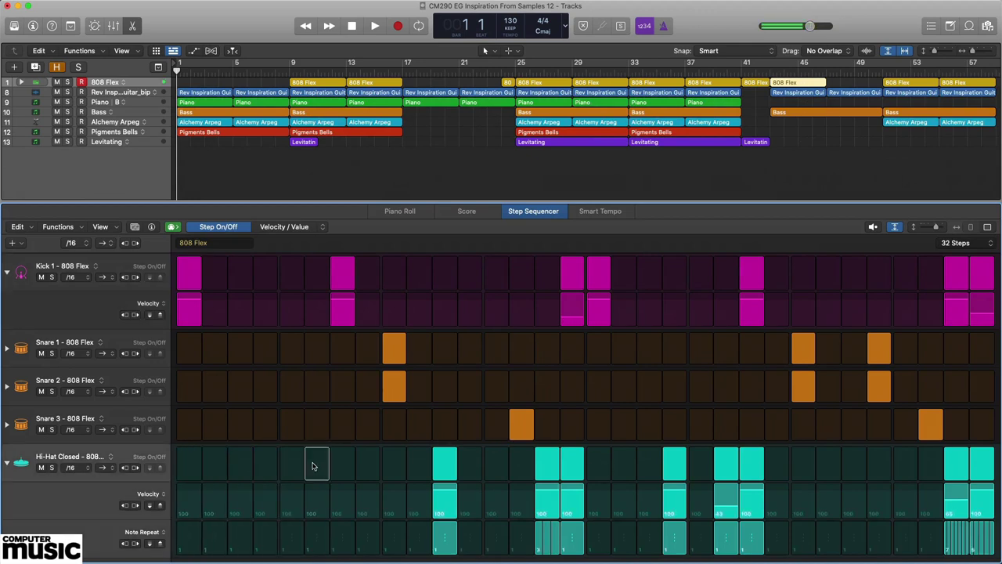
{"action": "left_click", "coordinate": [528, 430]}
{"action": "left_click_drag", "start_coordinate": [419, 470], "coordinate": [724, 444]}
{"action": "left_click_drag", "start_coordinate": [414, 470], "coordinate": [757, 444]}
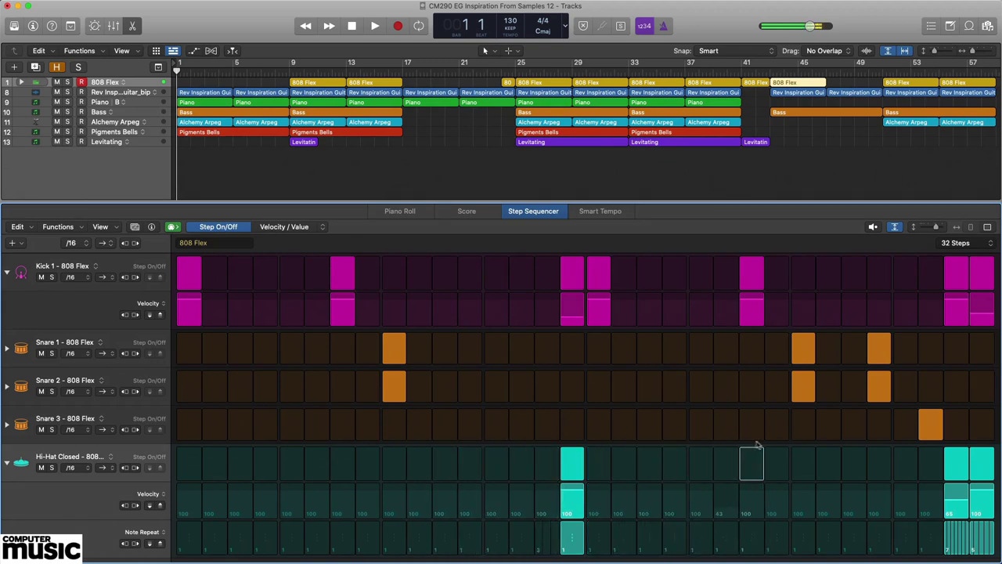
{"action": "left_click", "coordinate": [566, 462]}
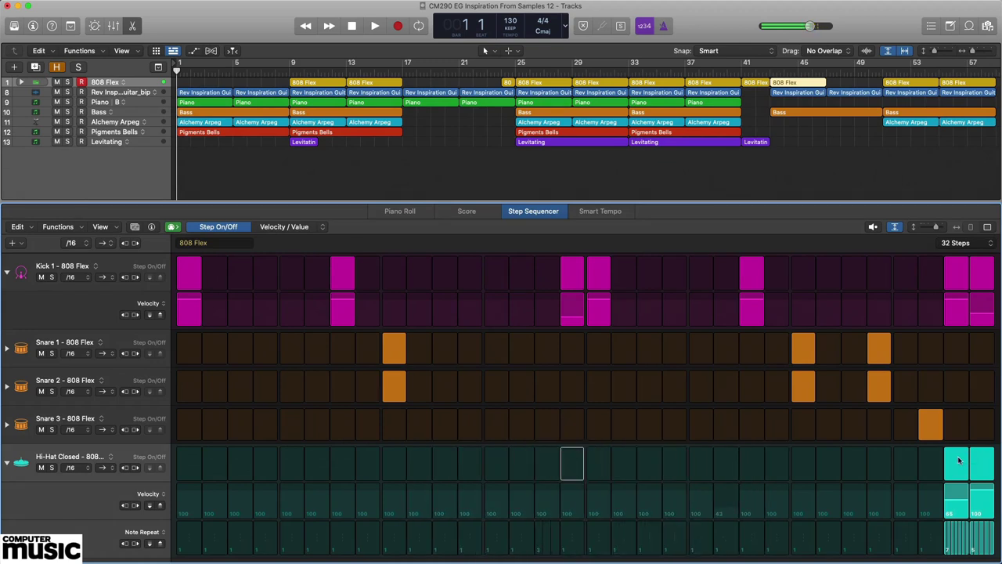
{"action": "left_click_drag", "start_coordinate": [959, 461], "coordinate": [982, 460]}
Step: Turn off the remaining Snare 3 hit and the last Snare 1 and Snare 2 hits in the copied pattern
{"action": "left_click", "coordinate": [930, 423]}
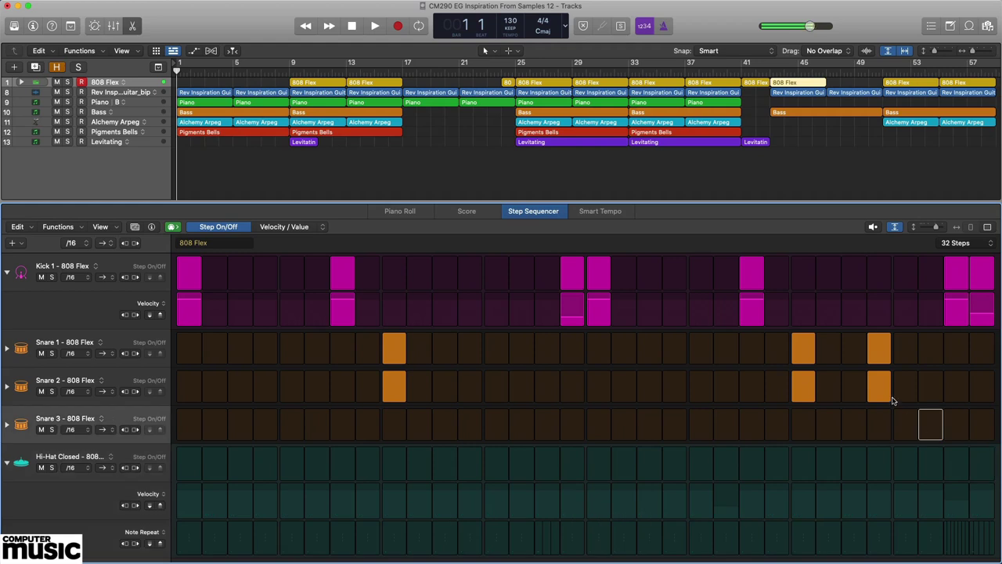
{"action": "left_click", "coordinate": [879, 387]}
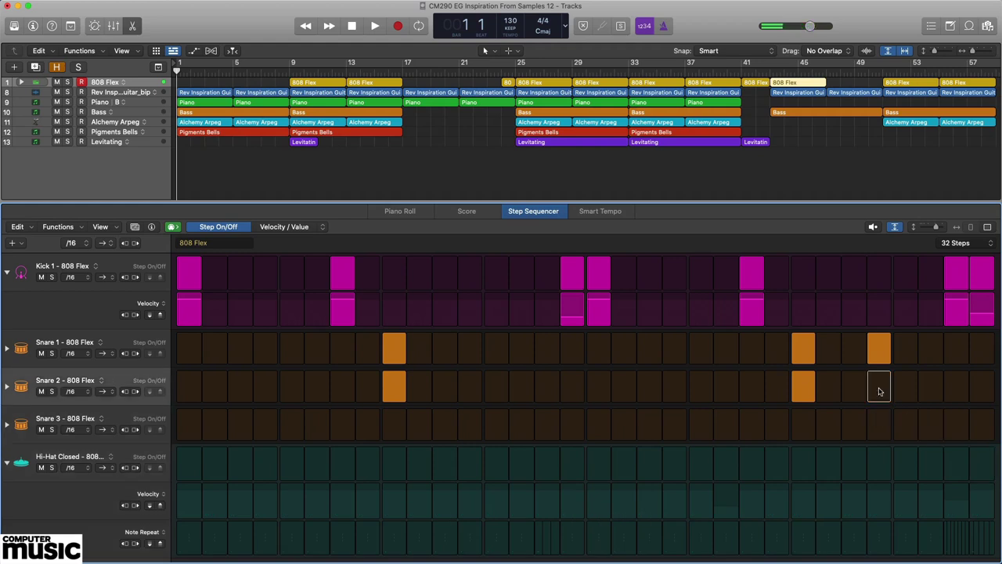
{"action": "left_click", "coordinate": [879, 358]}
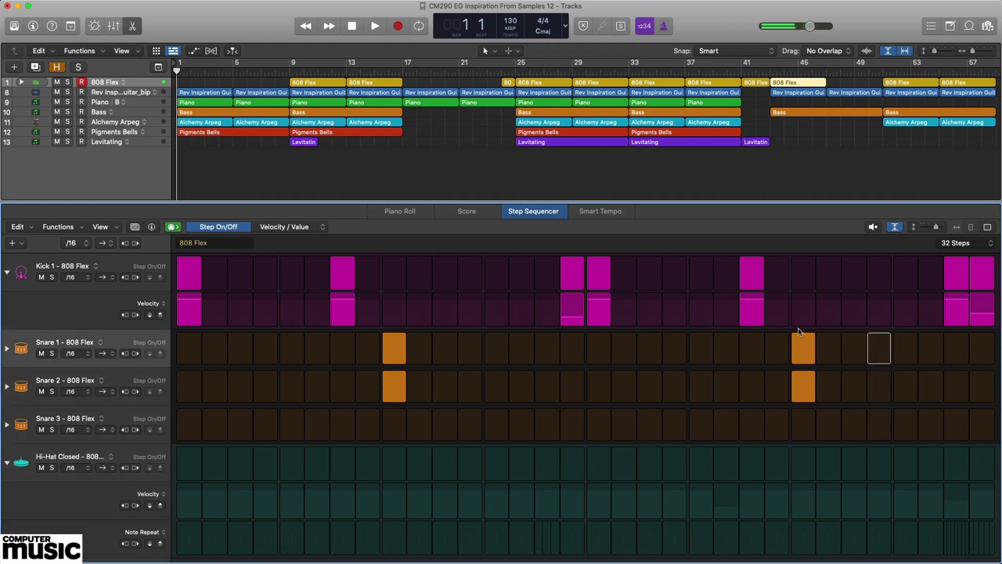
Step: Cycle bars 43 to 47 and play the simplified 808 Flex pattern with guitar and bass
{"action": "key", "text": "c"}
{"action": "key", "text": "space"}
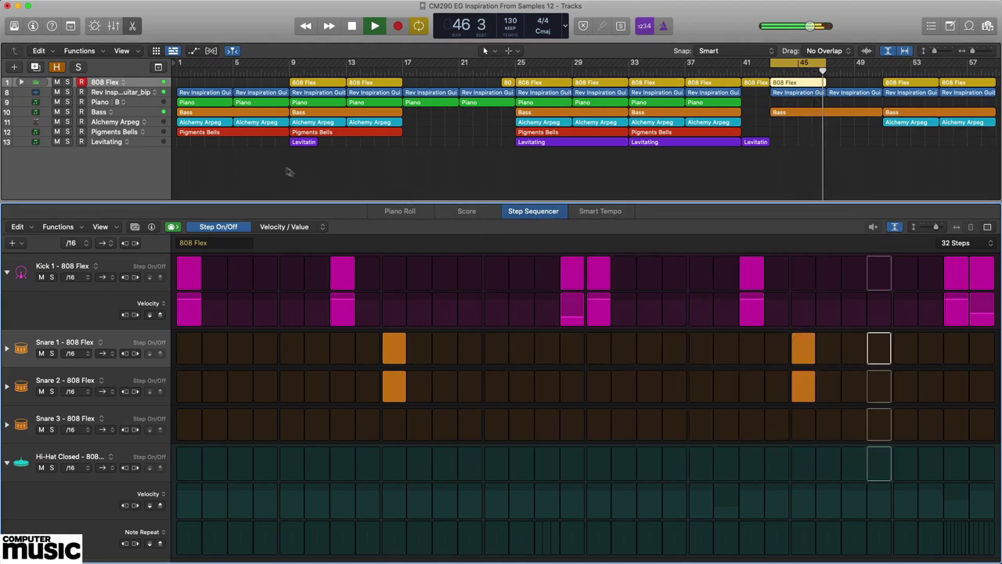
{"action": "key", "text": "space"}
Step: Delete the Piano, Bass and Alchemy Arpeg regions from the first eight bars of the arrangement
{"action": "left_click", "coordinate": [219, 106]}
{"action": "key", "text": "Delete"}
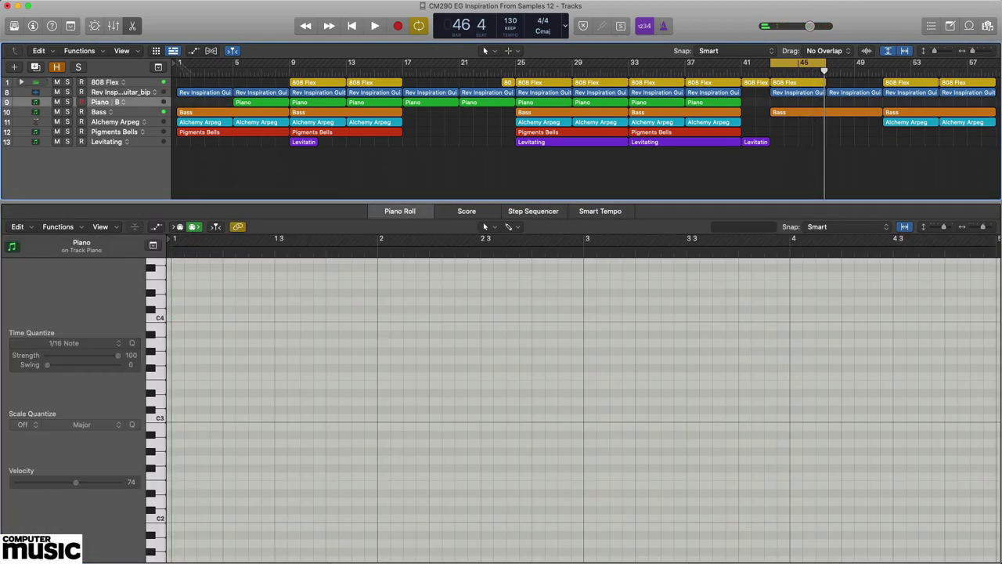
{"action": "left_click", "coordinate": [134, 26]}
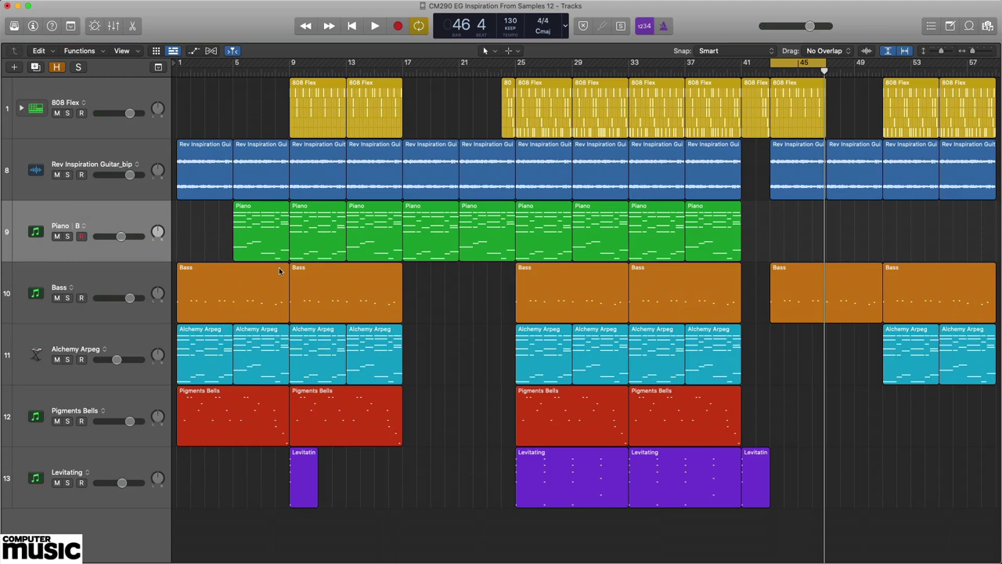
{"action": "left_click", "coordinate": [248, 299], "text": "shift"}
{"action": "left_click", "coordinate": [255, 354], "text": "shift"}
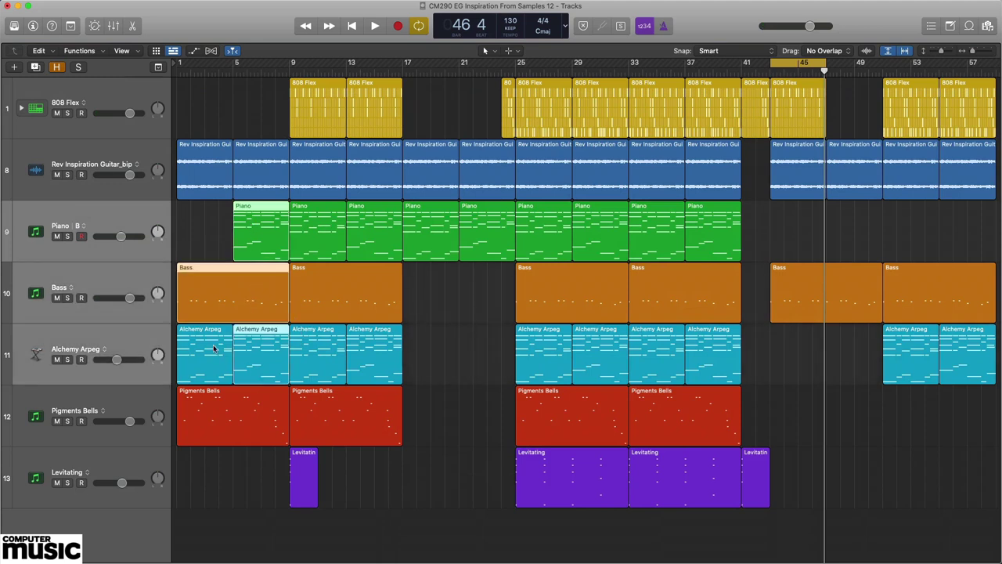
{"action": "key", "text": "Delete"}
Step: Turn off the cycle and play the arrangement from bar 1
{"action": "key", "text": "Return"}
{"action": "key", "text": "c"}
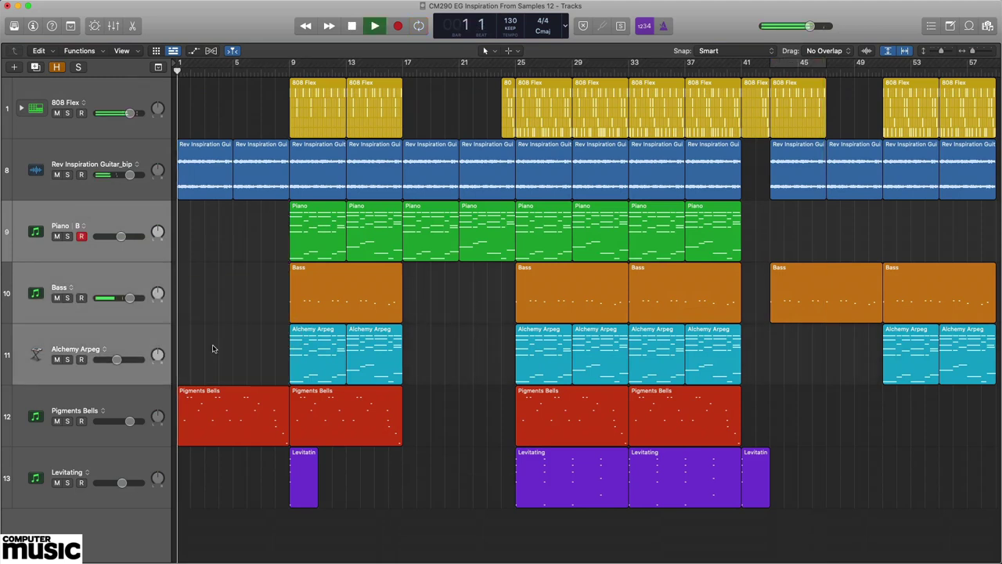
{"action": "key", "text": "space"}
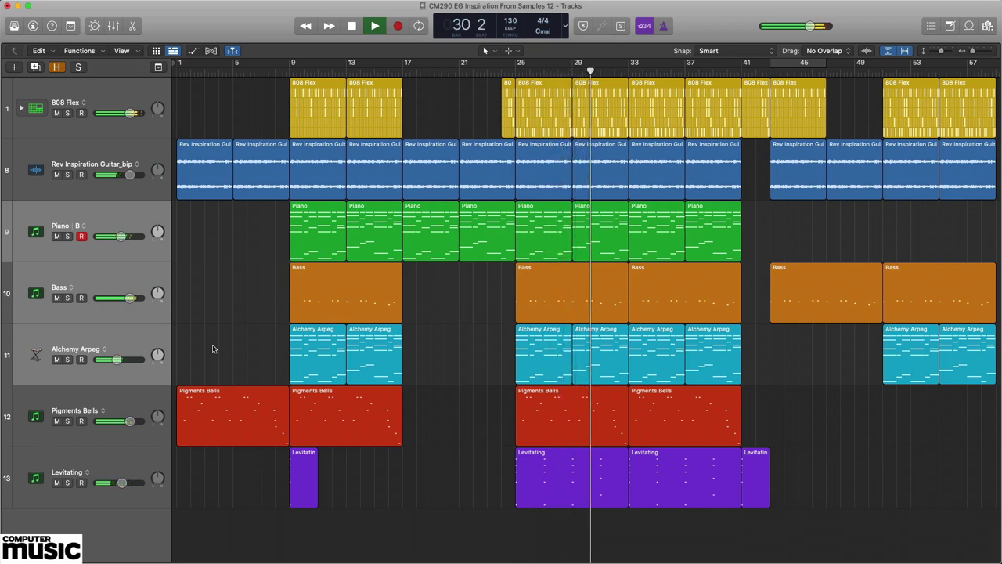
Step: Copy the simplified 808 Flex region from bar 43 to bar 47
{"action": "left_click", "coordinate": [798, 88]}
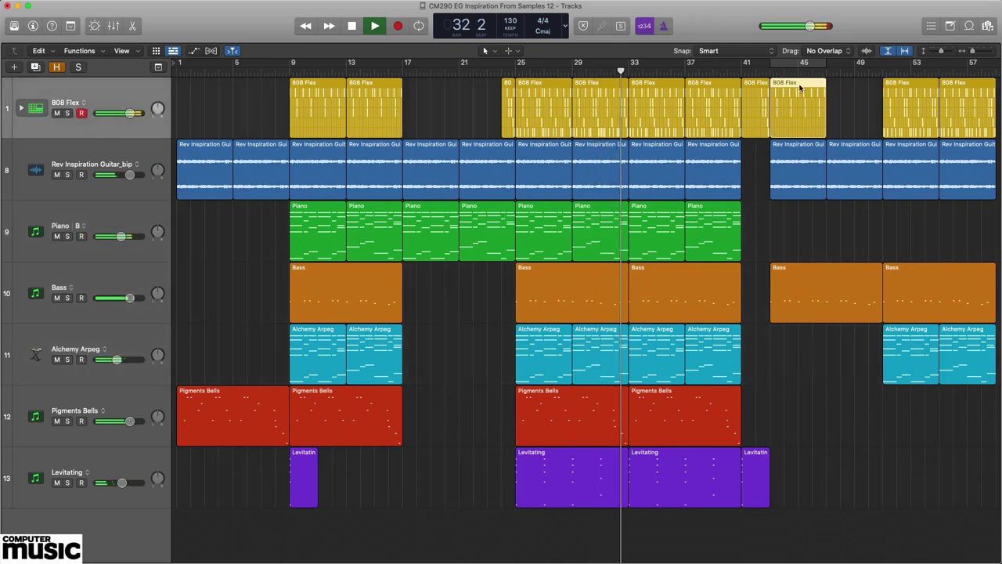
{"action": "left_click_drag", "start_coordinate": [799, 87], "coordinate": [856, 90]}
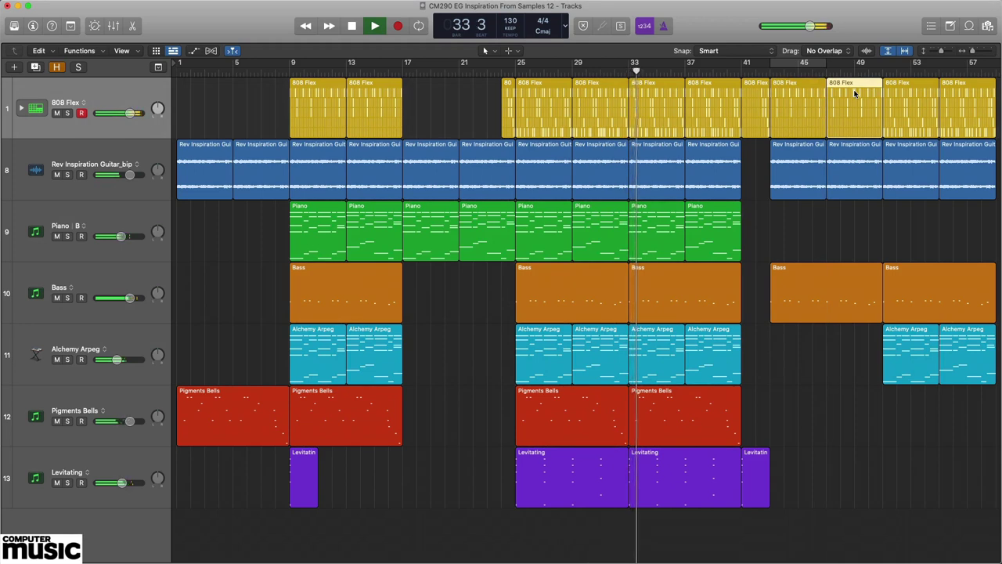